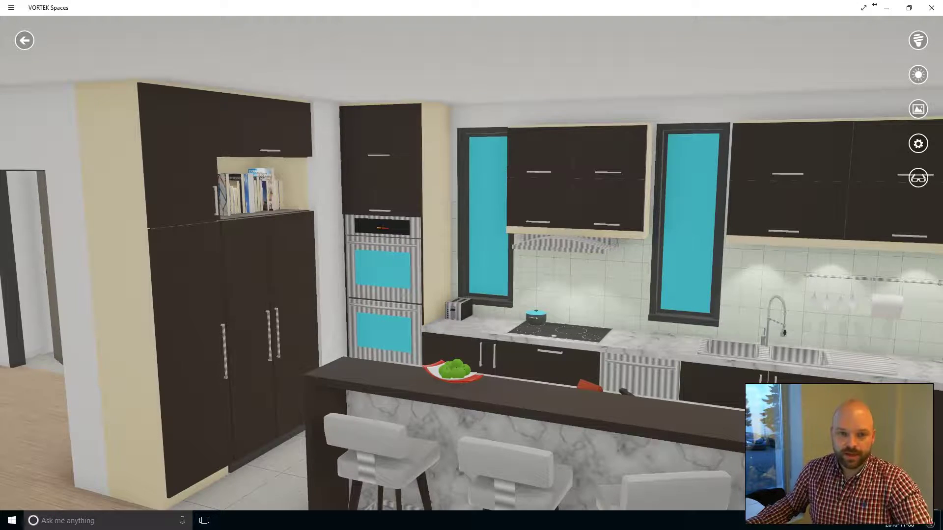
Orbit toward the kitchen island and select the dark kitchen cabinets.
left_click_drag(450, 320, 477, 214)
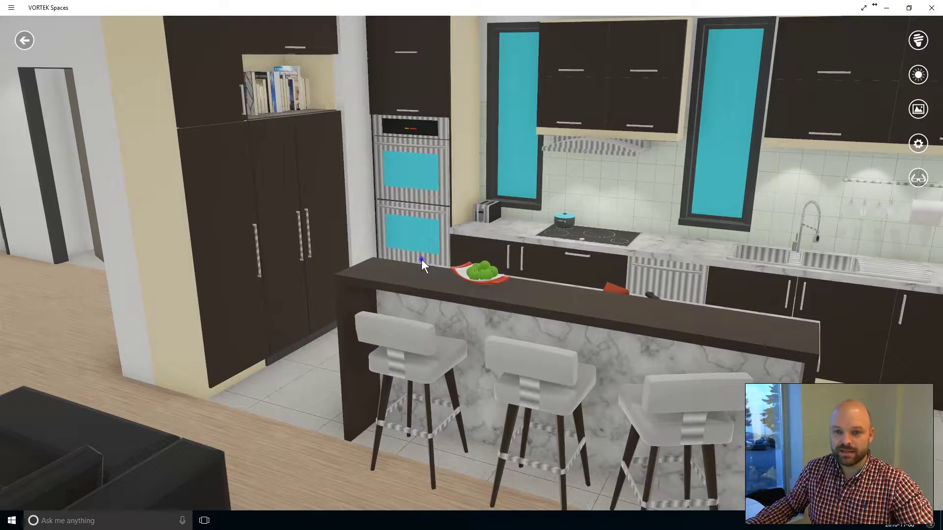
left_click_drag(421, 259, 544, 276)
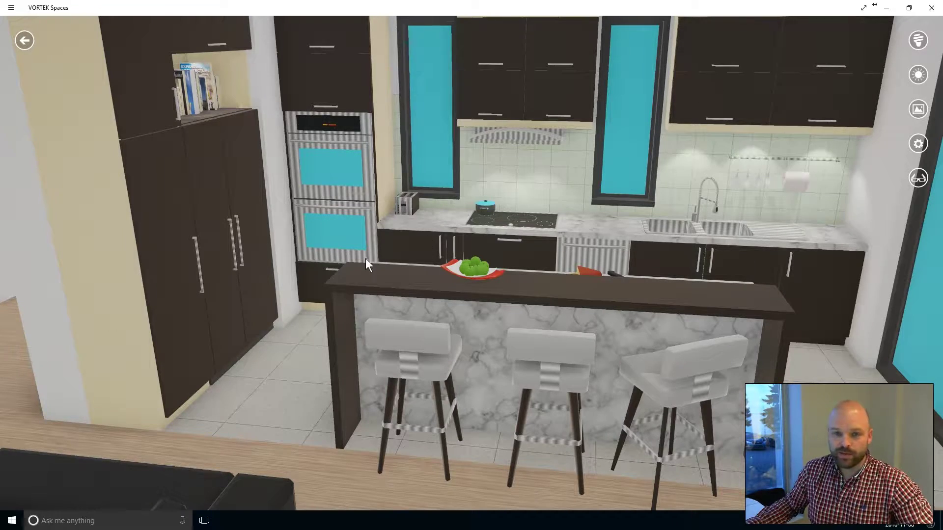
left_click(165, 195)
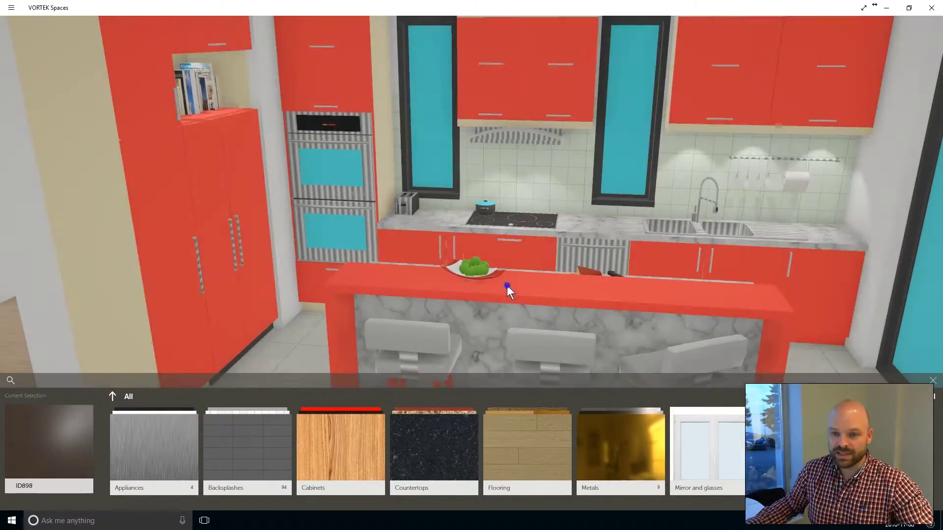
left_click_drag(506, 284, 334, 329)
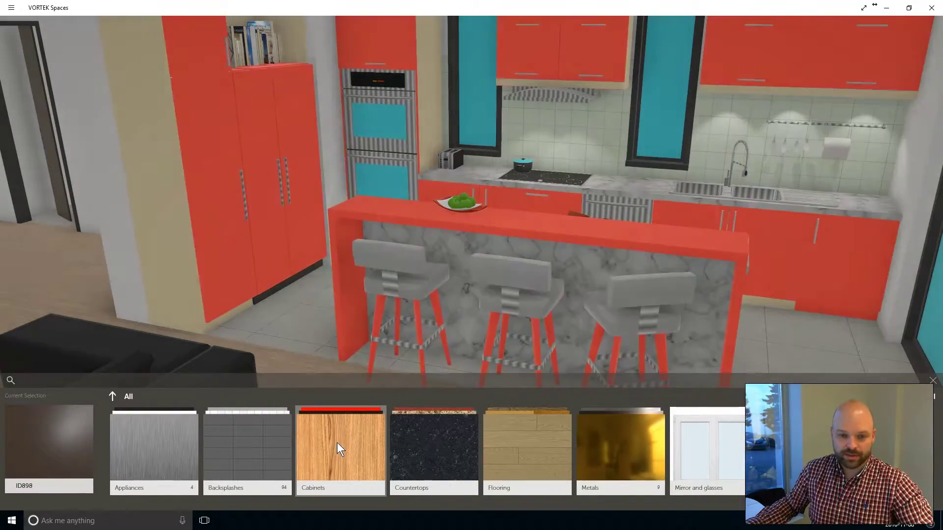
Apply Cabinets > Arauco Driftwood to the cabinets and rotate its grain to 45 degrees.
left_click(337, 442)
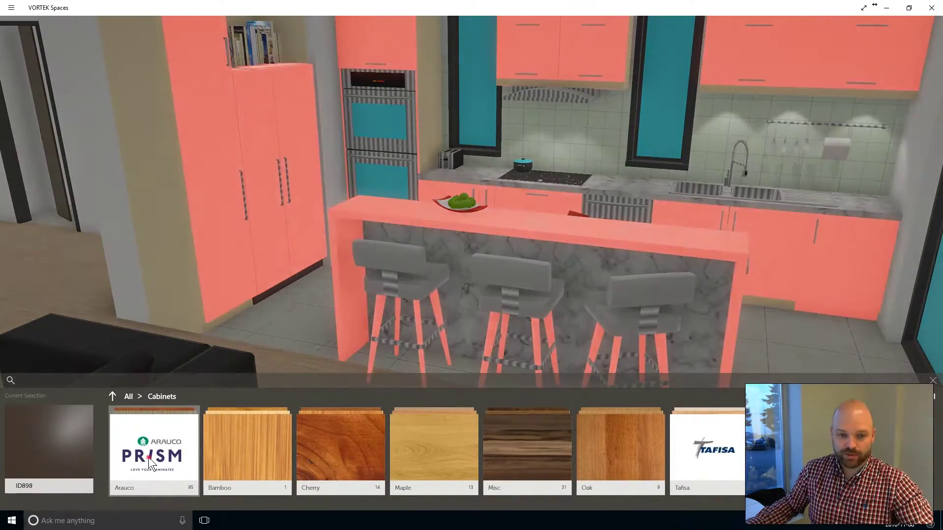
left_click(148, 457)
scroll(282, 455, "down", 10)
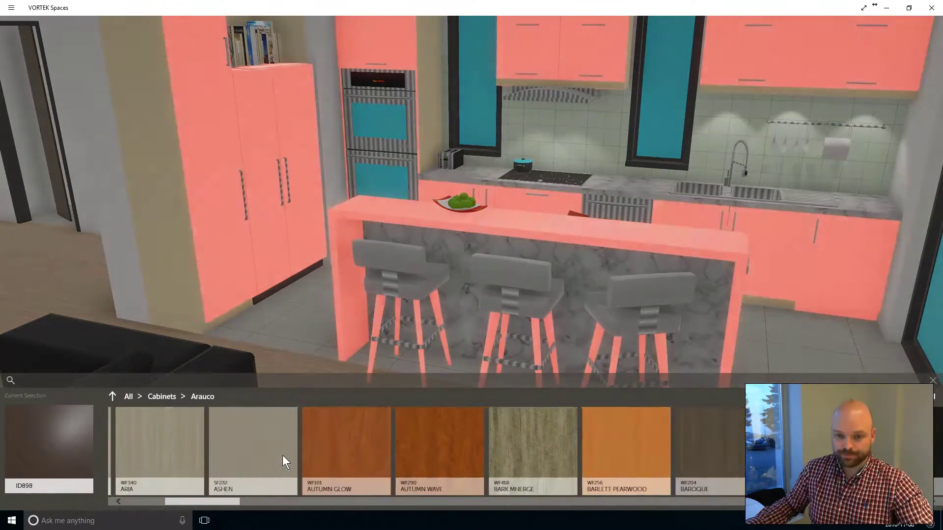
scroll(282, 456, "down", 8)
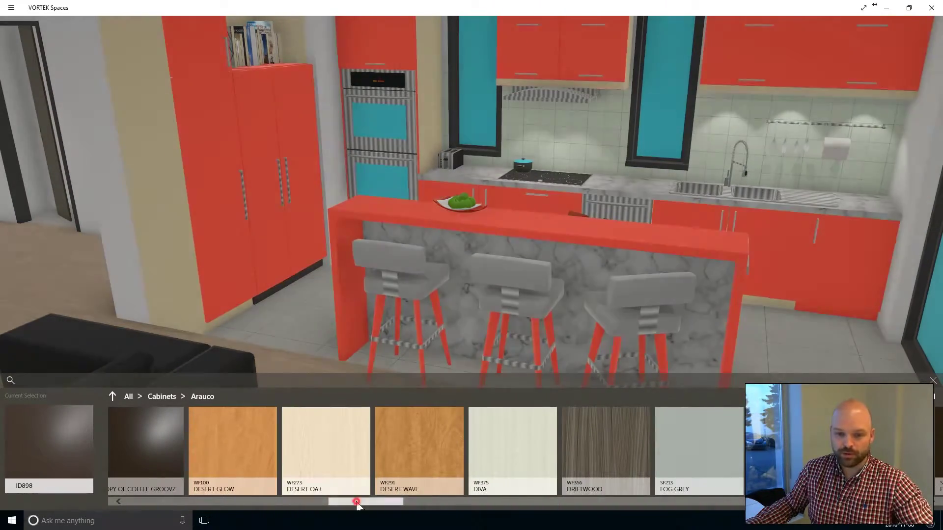
left_click_drag(356, 502, 388, 505)
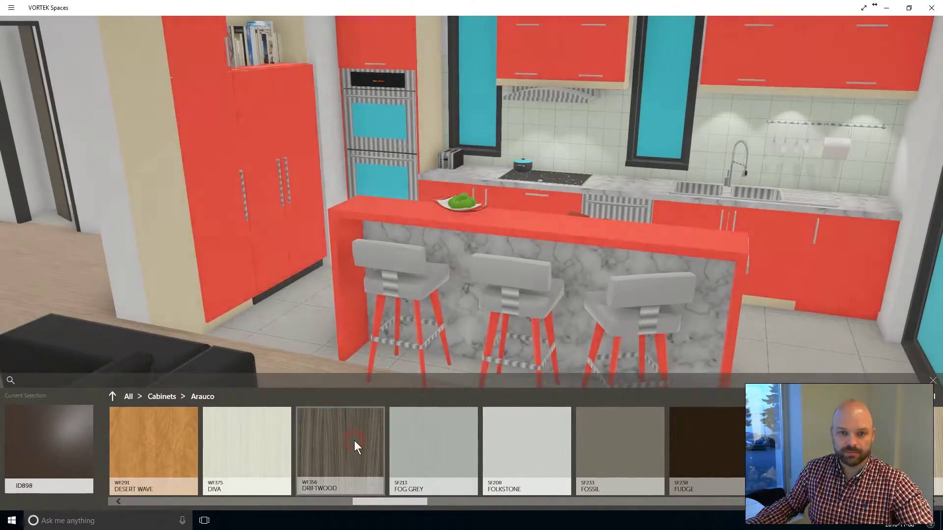
left_click(355, 440)
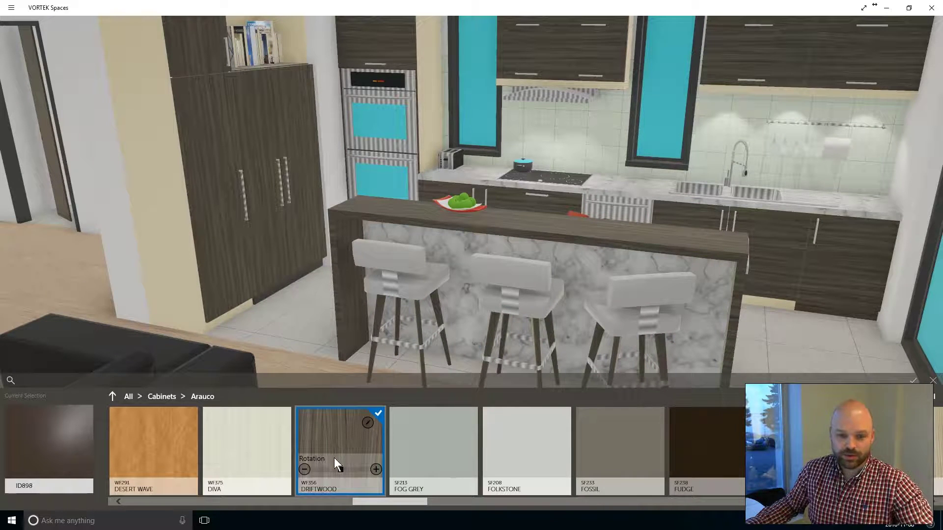
mouse_move(339, 468)
left_mouse_down()
mouse_move(374, 471)
mouse_move(305, 471)
mouse_move(340, 466)
left_mouse_up()
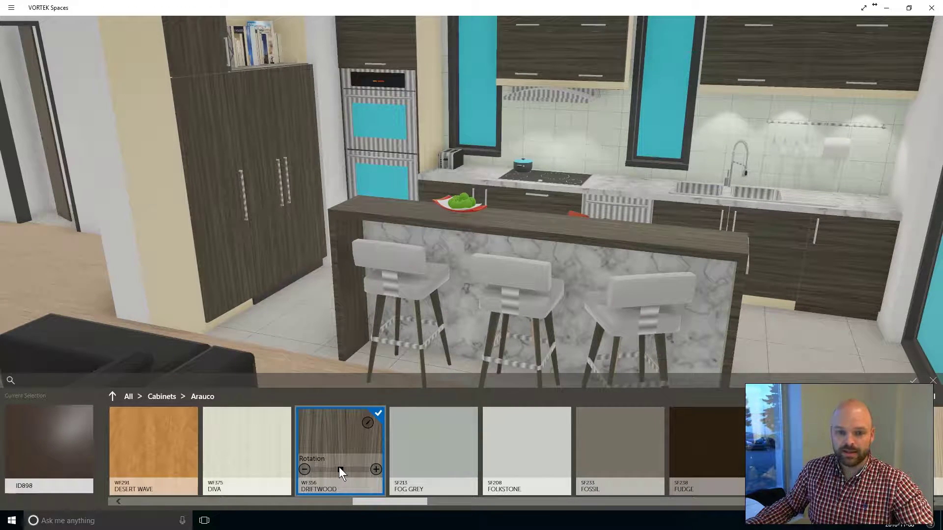
Refinish the cream side panels in Arauco Guildwood (WF369) with the grain rotated 90 degrees.
double_click(334, 437)
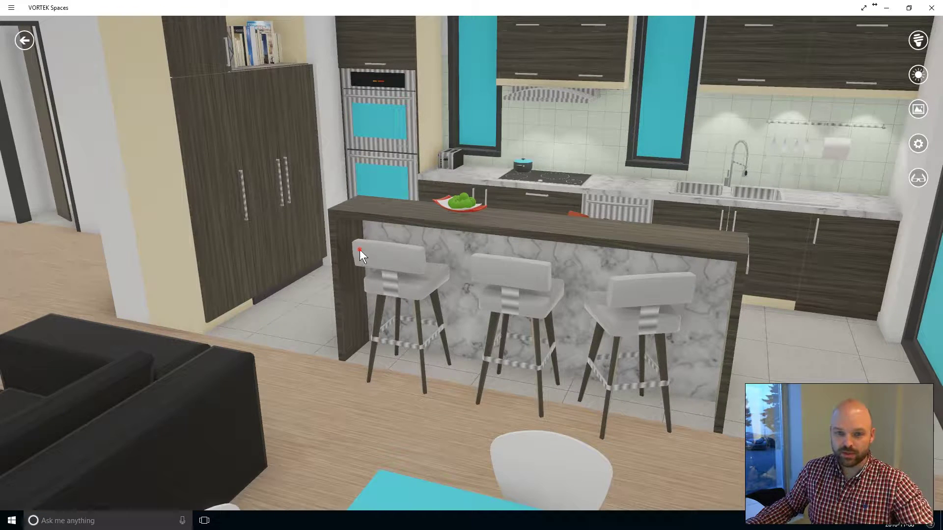
left_click_drag(359, 249, 388, 304)
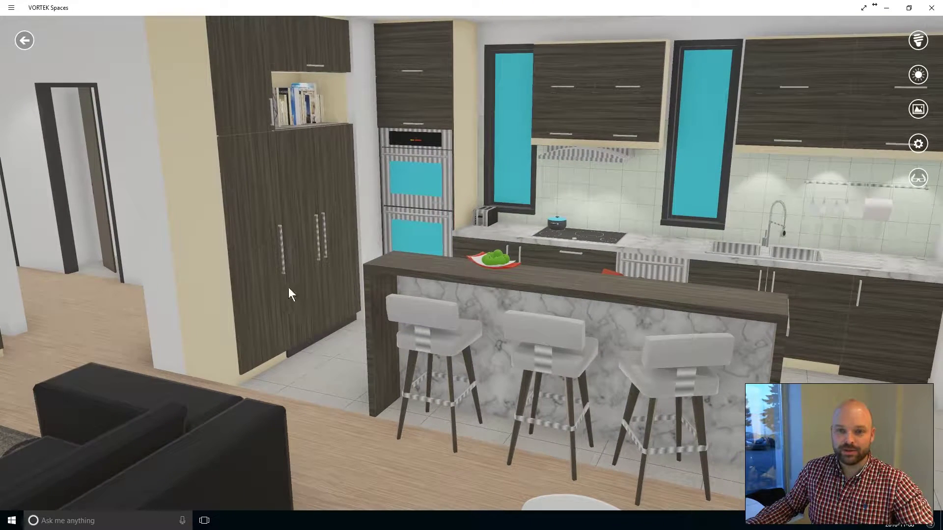
left_click(205, 252)
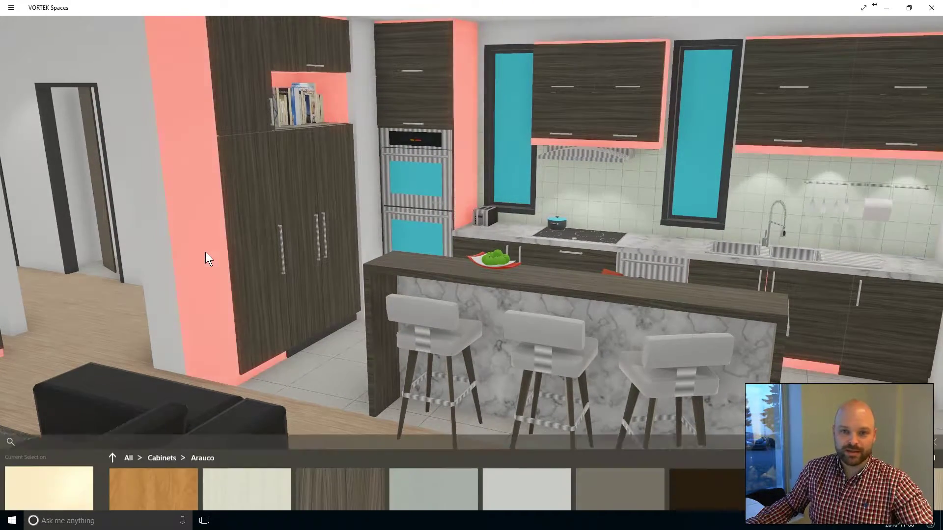
scroll(429, 442, "down", 3)
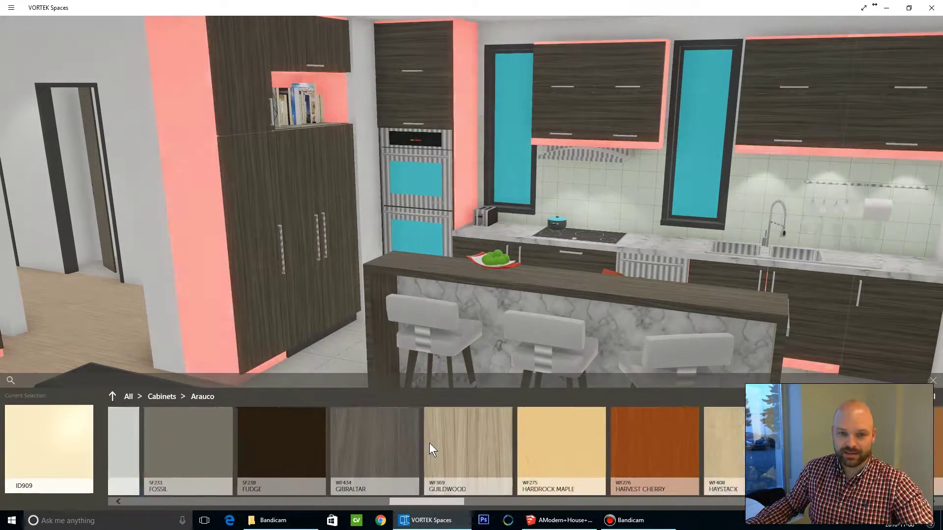
left_click(418, 451)
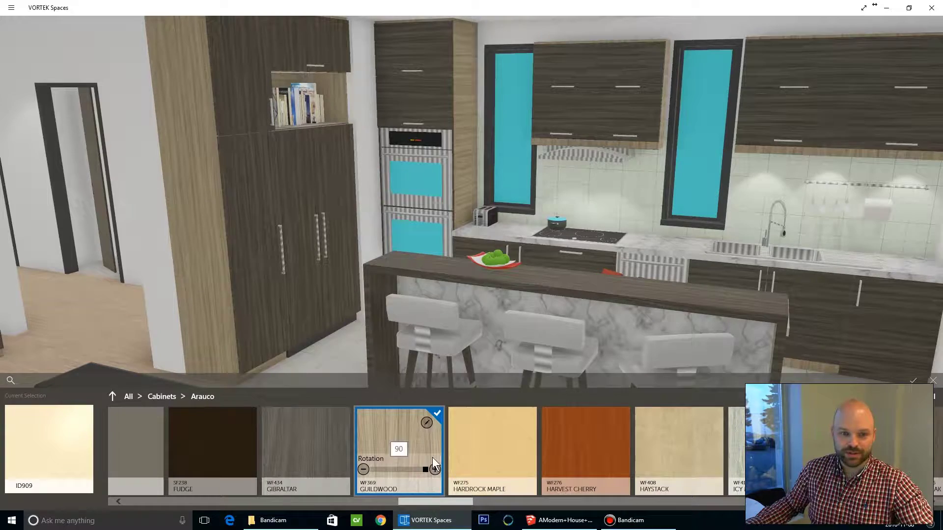
left_click(415, 442)
left_click(483, 306)
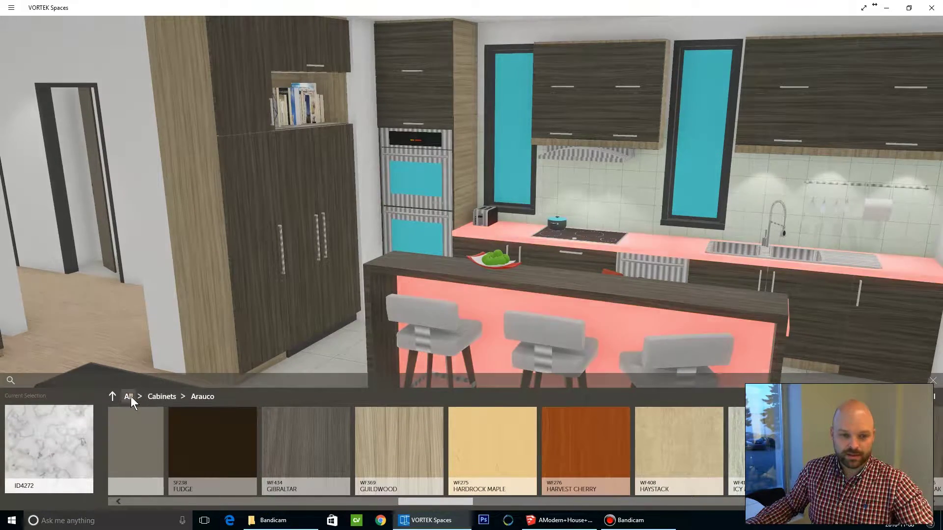
Open Countertops > Cambria and try the Burnbury finish on the island and countertops.
left_click(130, 397)
left_click(446, 425)
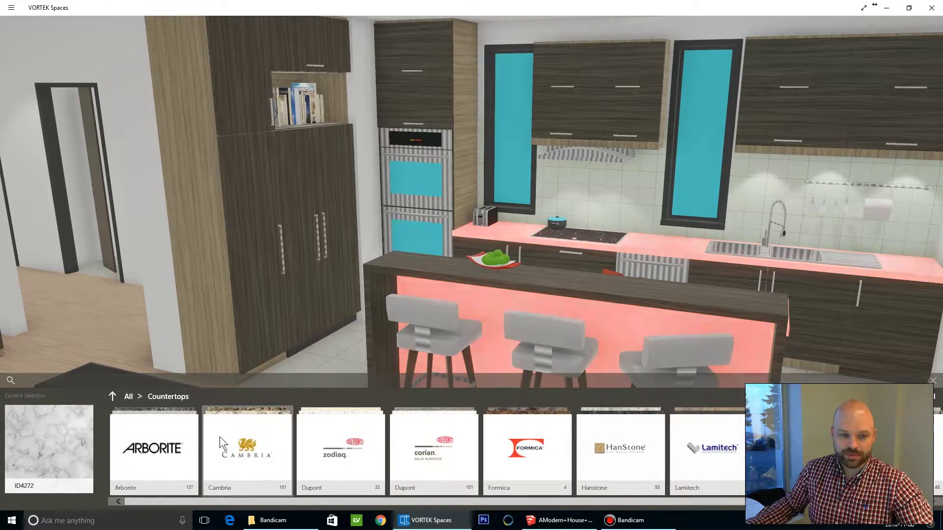
left_click(244, 461)
scroll(345, 451, "right", 4)
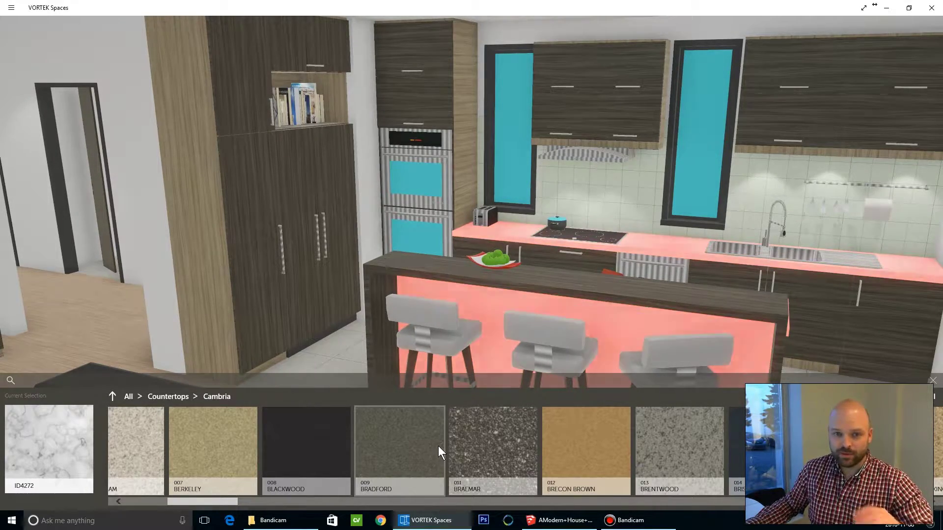
scroll(438, 445, "down", 3)
scroll(438, 445, "down", 3)
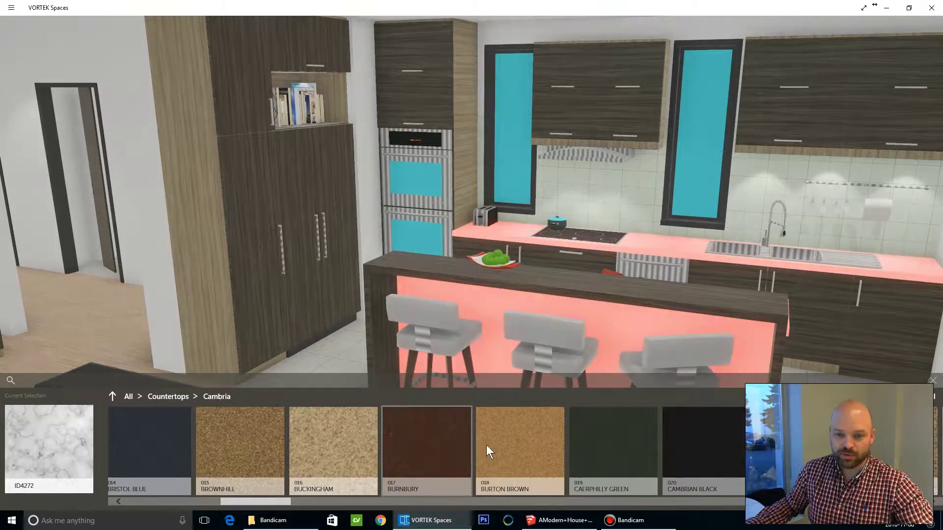
left_click(407, 452)
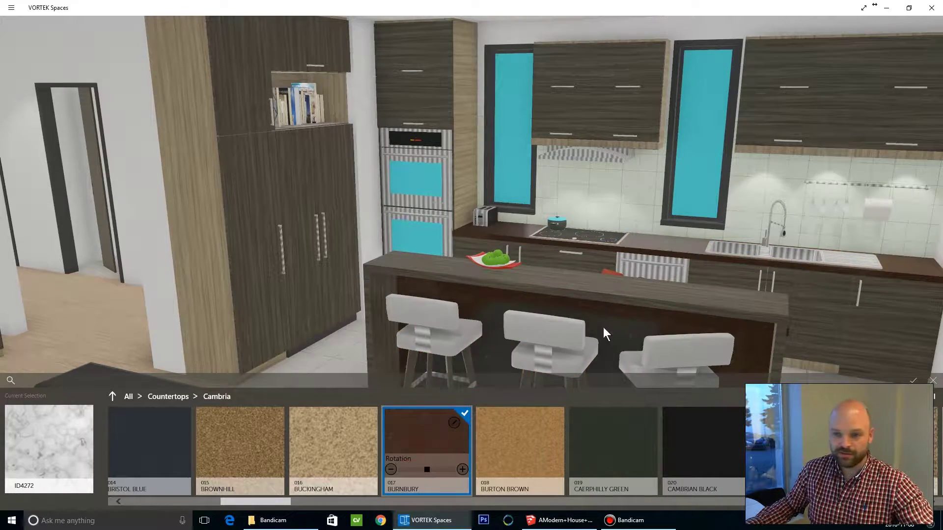
left_click_drag(620, 273, 553, 267)
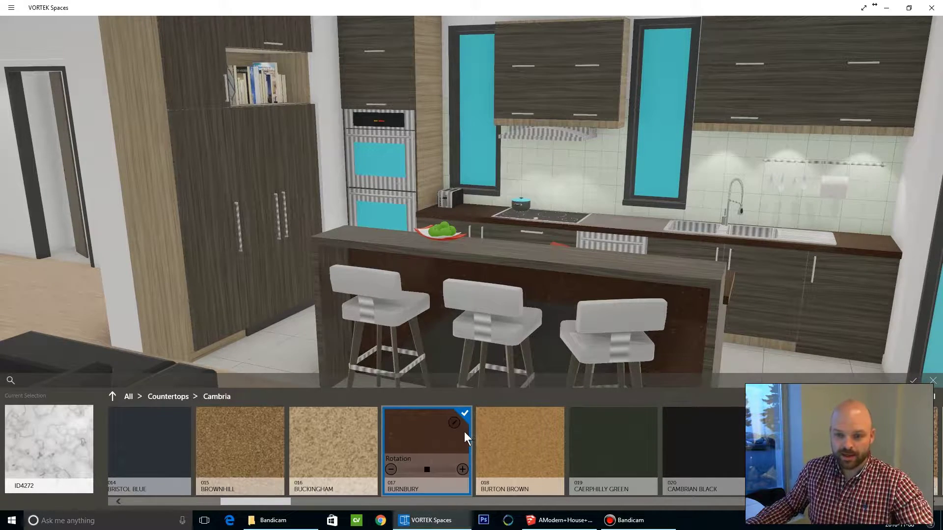
Compare Dovedale and Devon, then settle on Cambria Fieldstone (043) for the countertops.
scroll(464, 432, "down", 5)
scroll(464, 432, "down", 7)
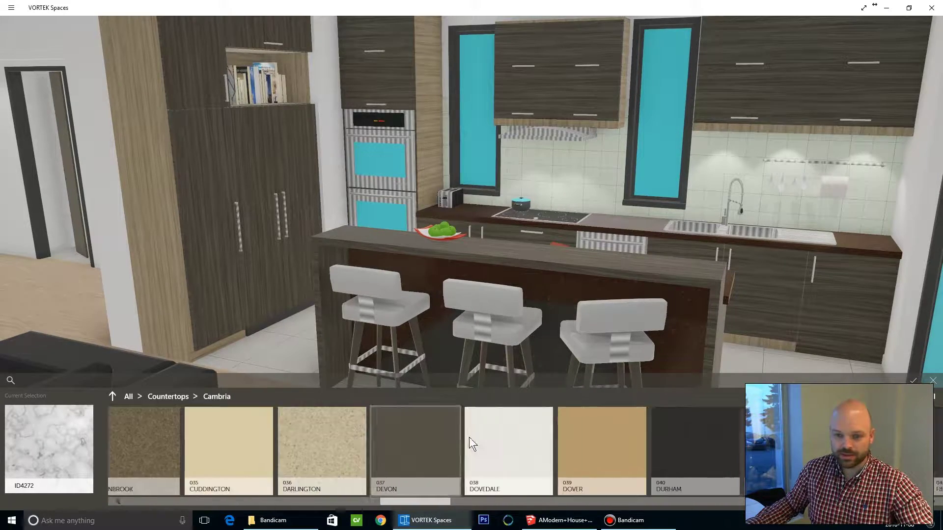
left_click(384, 454)
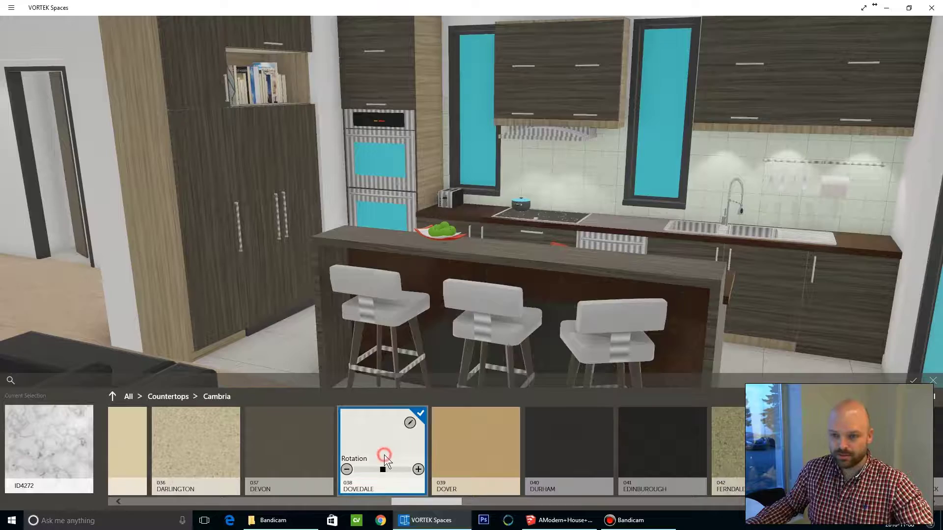
left_click(305, 429)
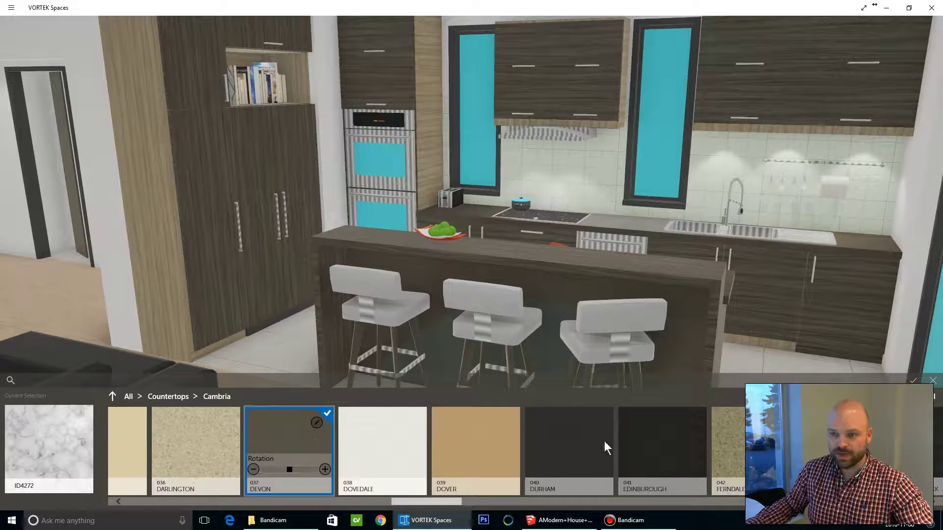
scroll(598, 436, "down", 2)
left_click(603, 437)
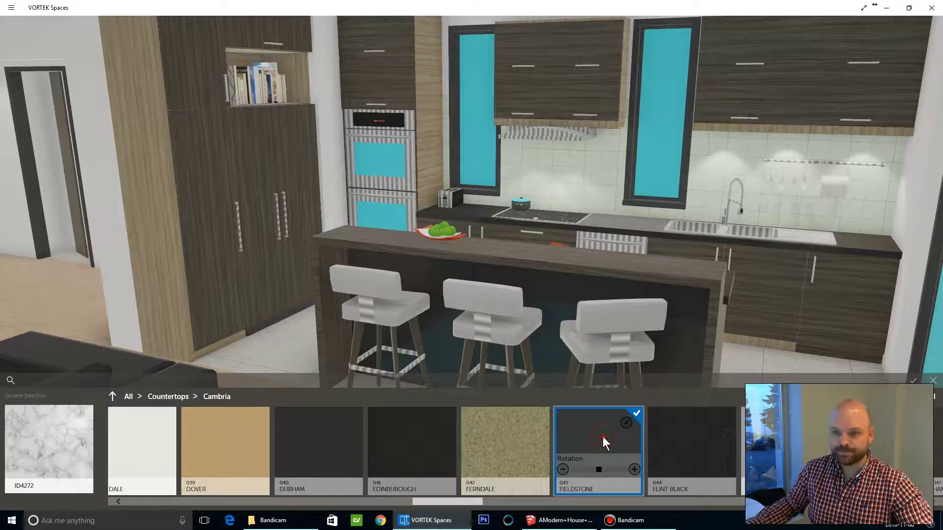
left_click(475, 300)
left_click_drag(478, 303, 510, 327)
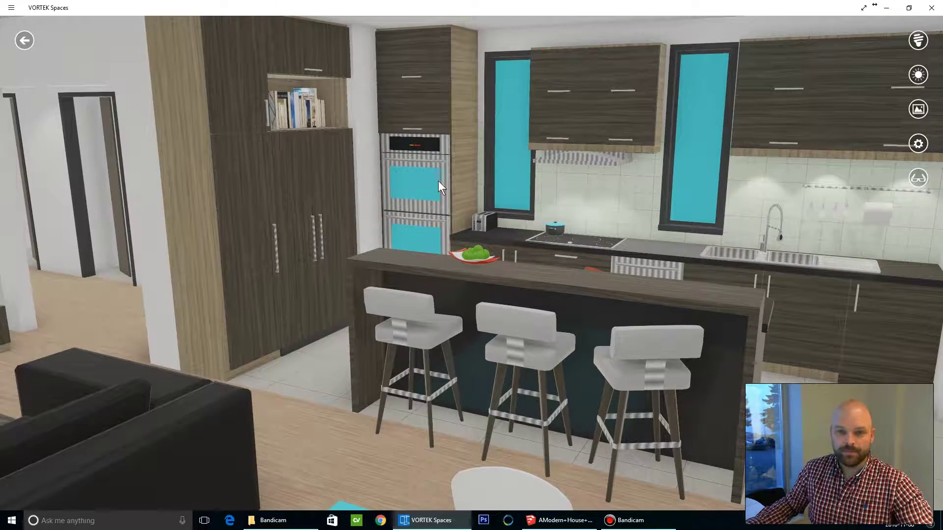
Give the oven, range hood and sink the Appliances Stainless Steel finish.
left_click(445, 165)
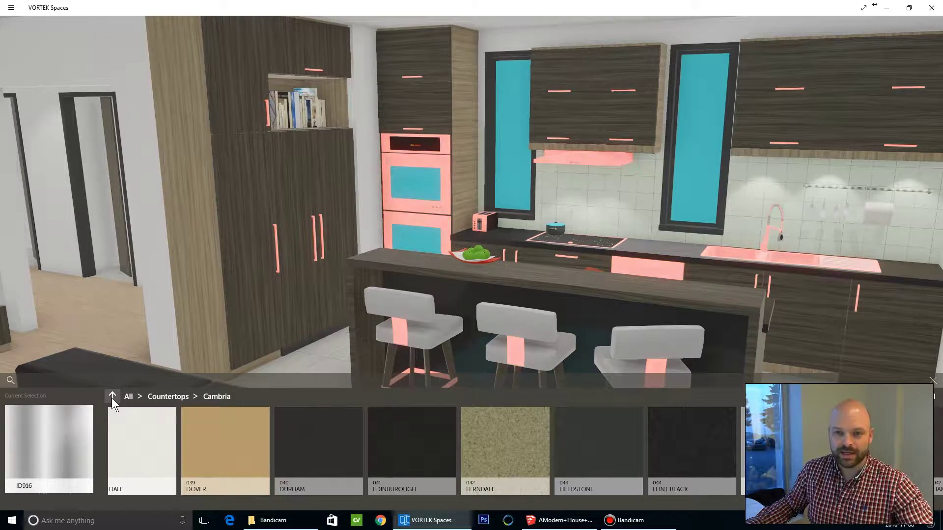
left_click(112, 398)
left_click(111, 398)
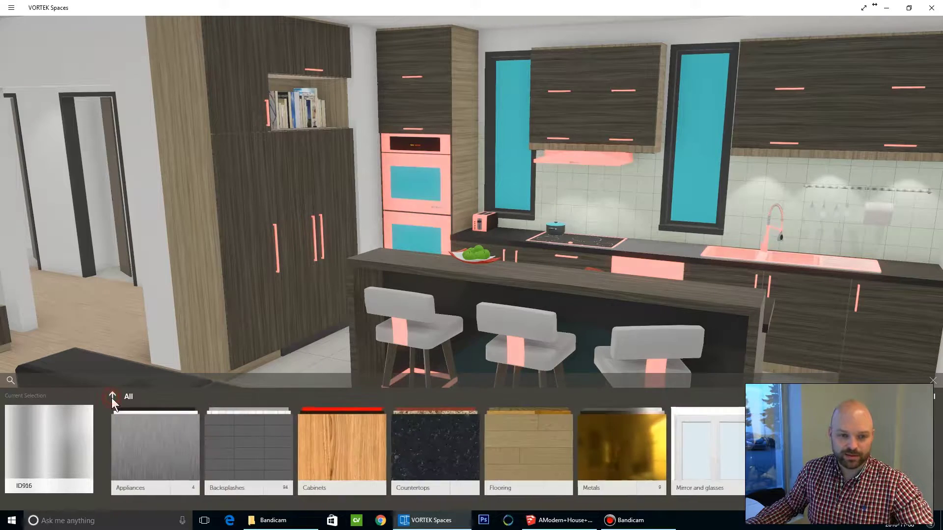
left_click(173, 457)
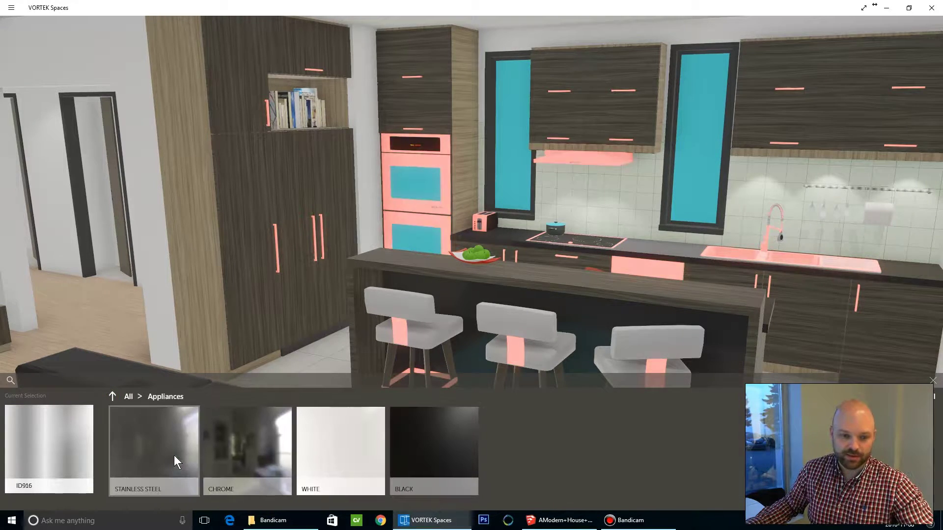
left_click(172, 446)
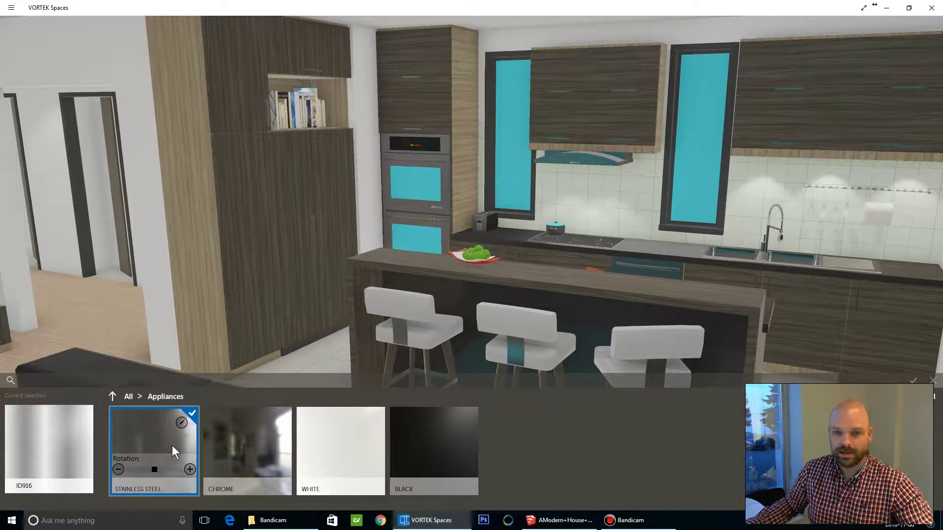
left_click(171, 445)
left_click_drag(192, 251, 393, 238)
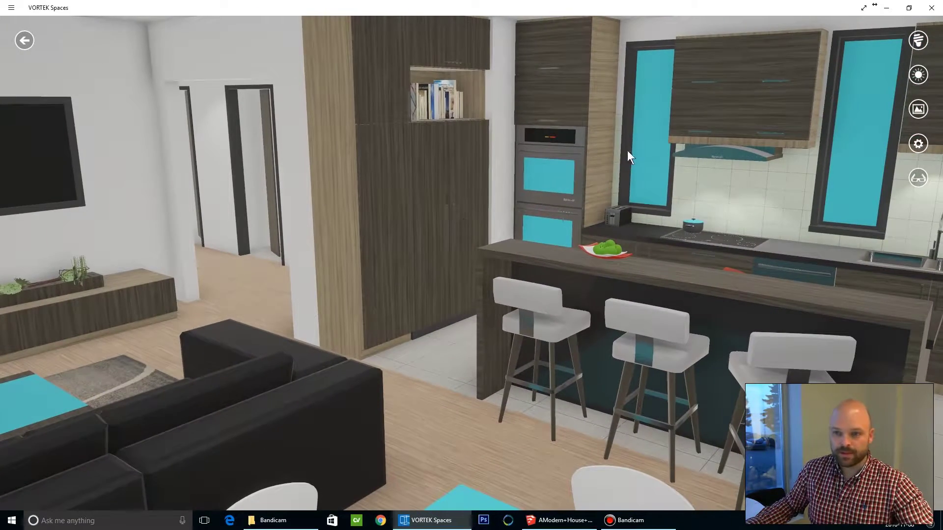
Orbit toward the kitchen wall and walk the camera forward near the stovetop.
left_click_drag(645, 153, 468, 179)
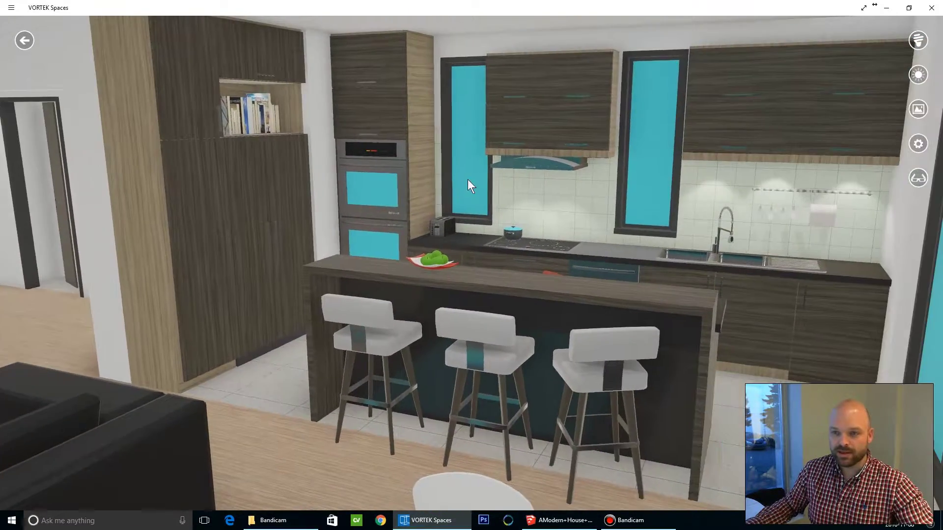
right_click_drag(467, 179, 474, 200)
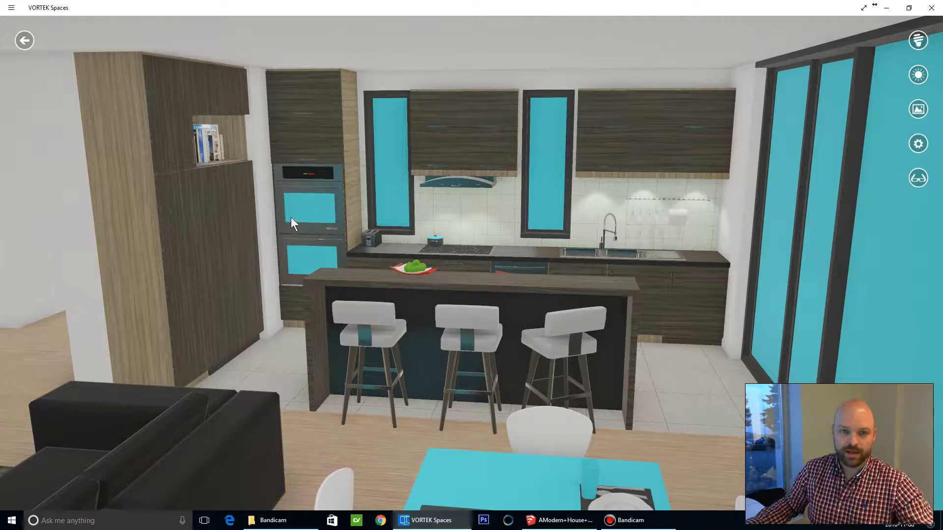
left_click(437, 230)
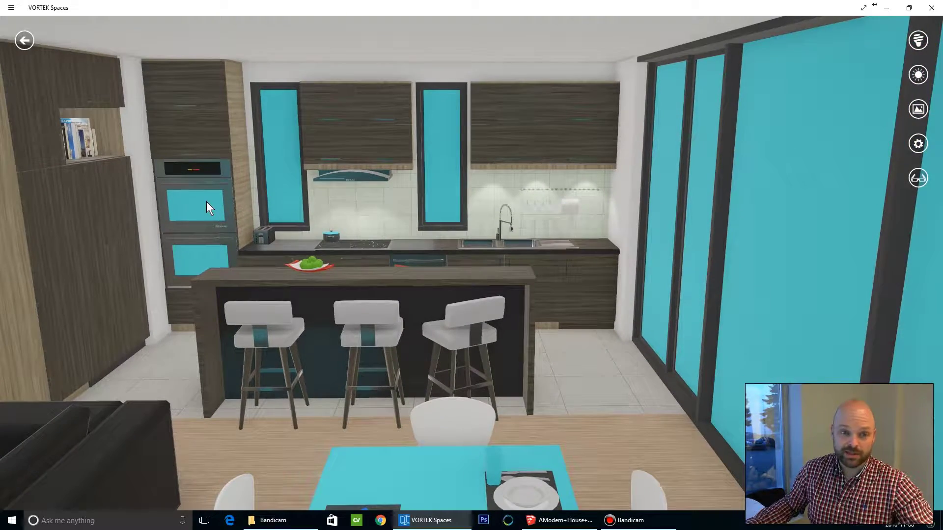
Apply clear GLASS from Mirror and glasses to the teal windows and oven doors.
left_click(206, 201)
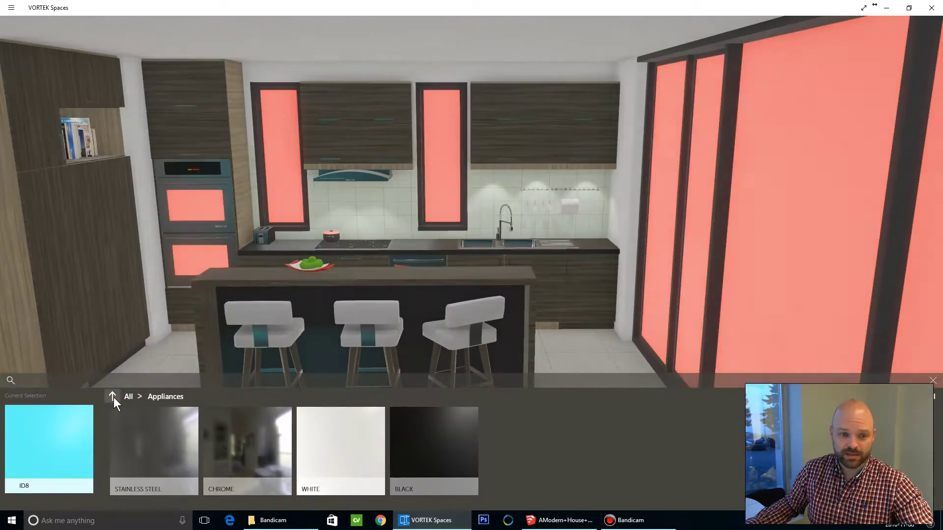
left_click(113, 397)
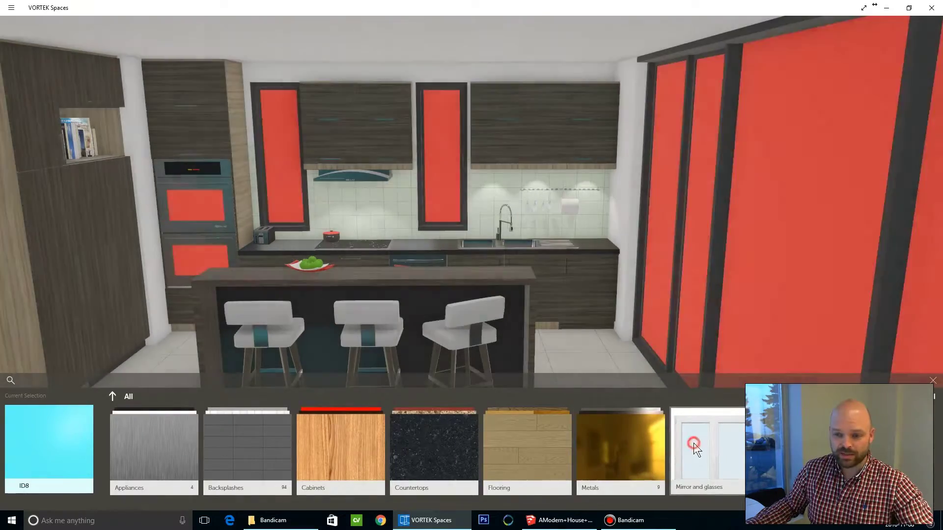
left_click(693, 442)
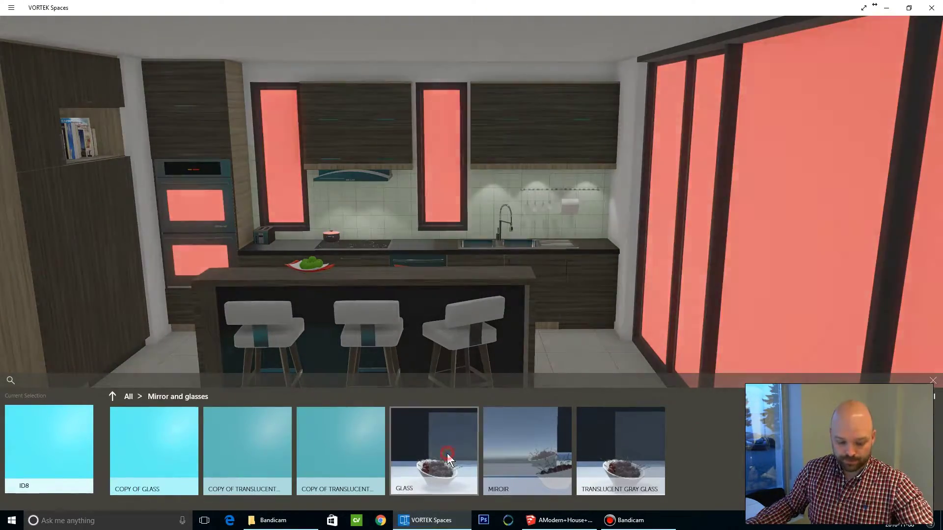
left_click(447, 453)
left_click(422, 444)
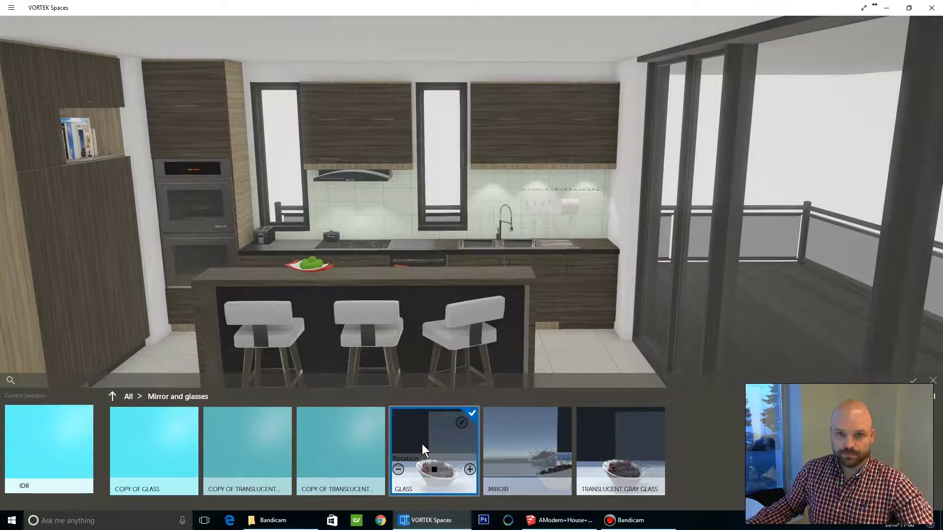
Orbit around the kitchen and select the tiled backsplash.
right_click_drag(449, 261, 508, 255)
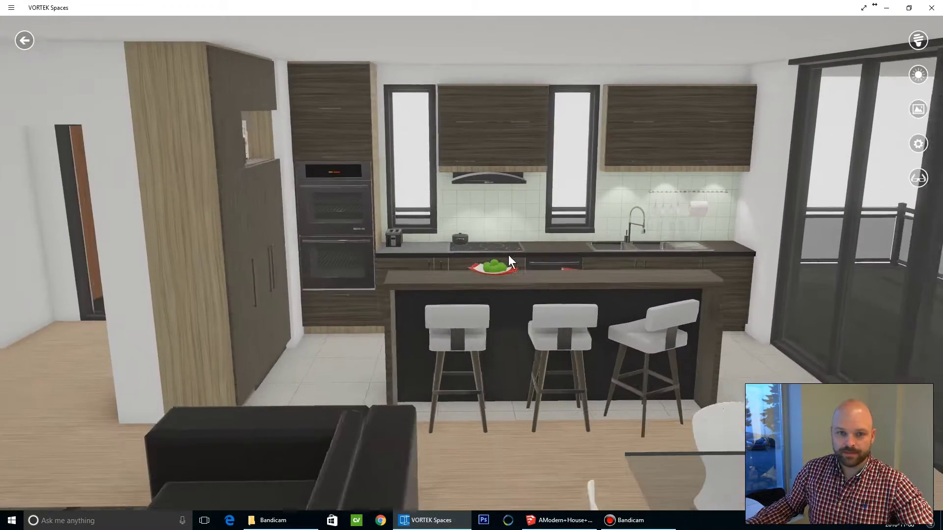
left_click_drag(496, 256, 387, 247)
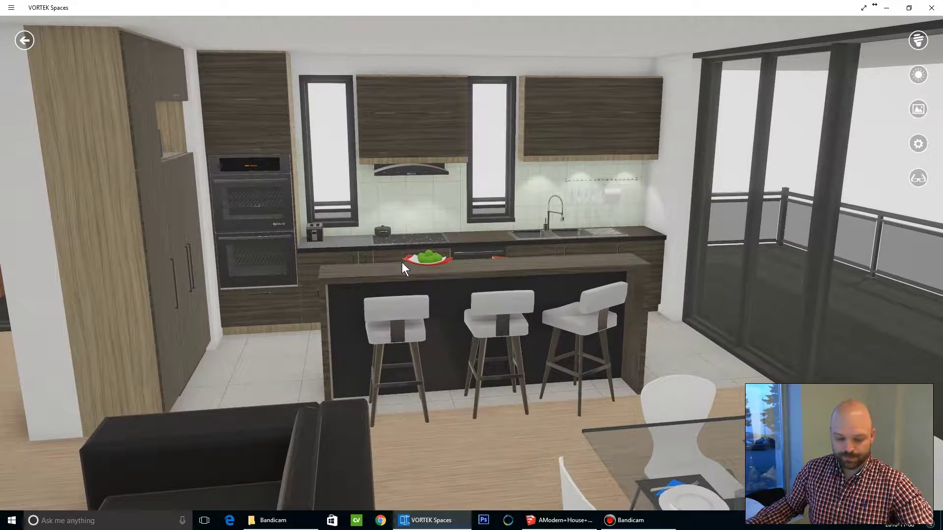
left_click(401, 370)
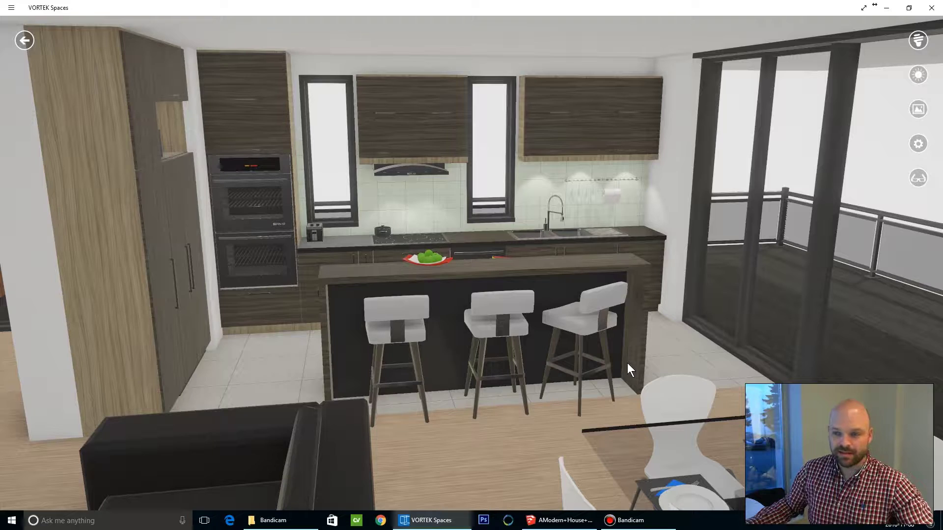
left_click_drag(521, 321, 657, 330)
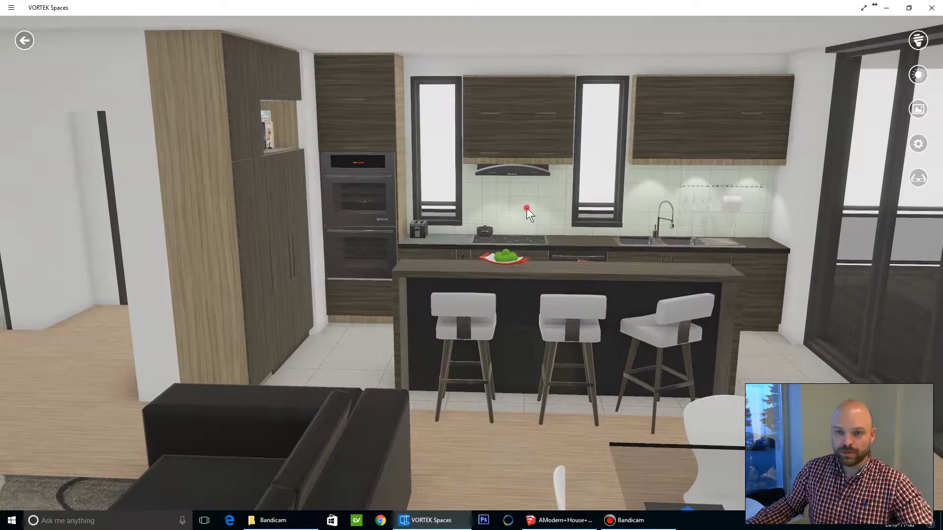
left_click(526, 208)
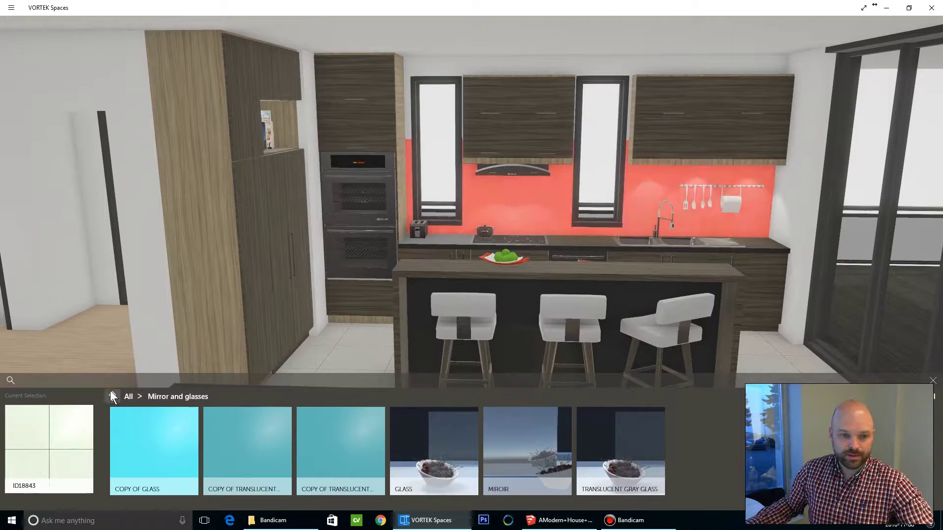
After trying tiles 02 and 04, apply the white 08 CÉRAMIQUE tile to the backsplash.
left_click(113, 411)
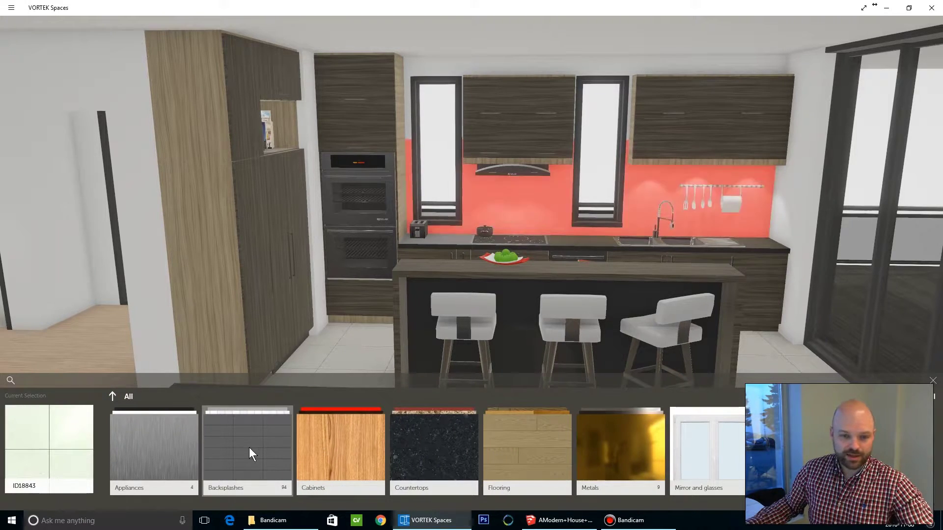
left_click(248, 447)
scroll(429, 443, "down", 4)
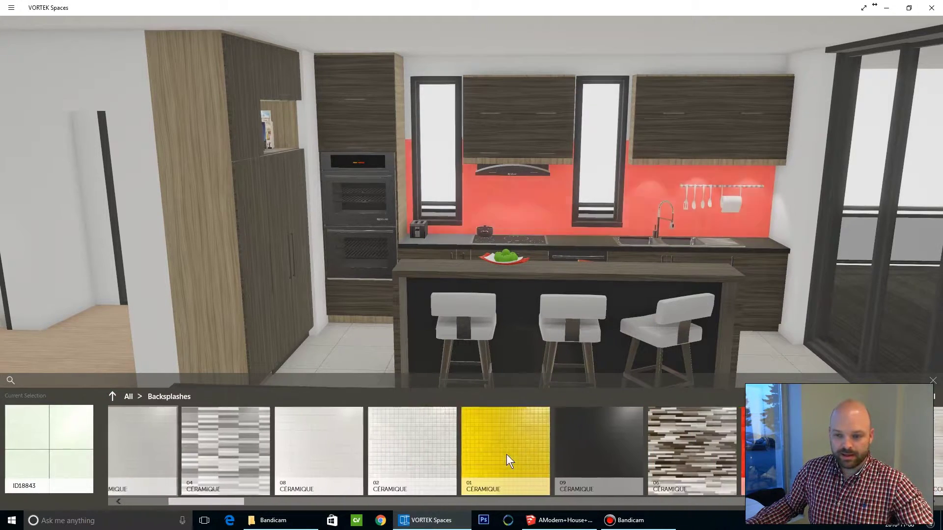
left_click(396, 448)
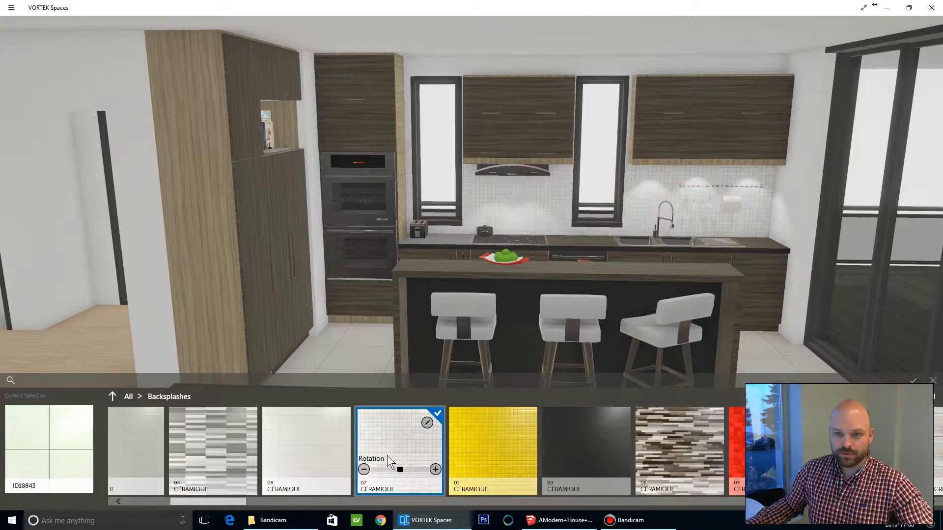
left_click(221, 461)
scroll(370, 452, "down", 2)
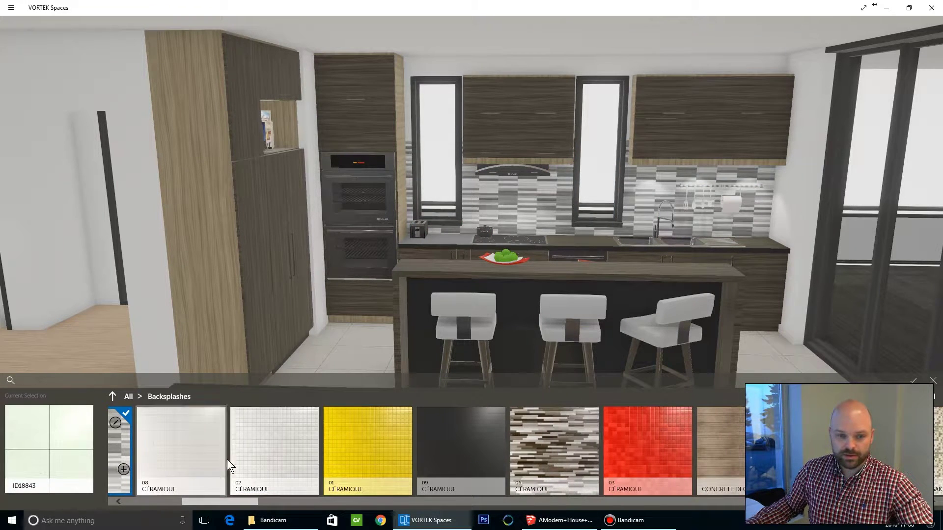
left_click(201, 462)
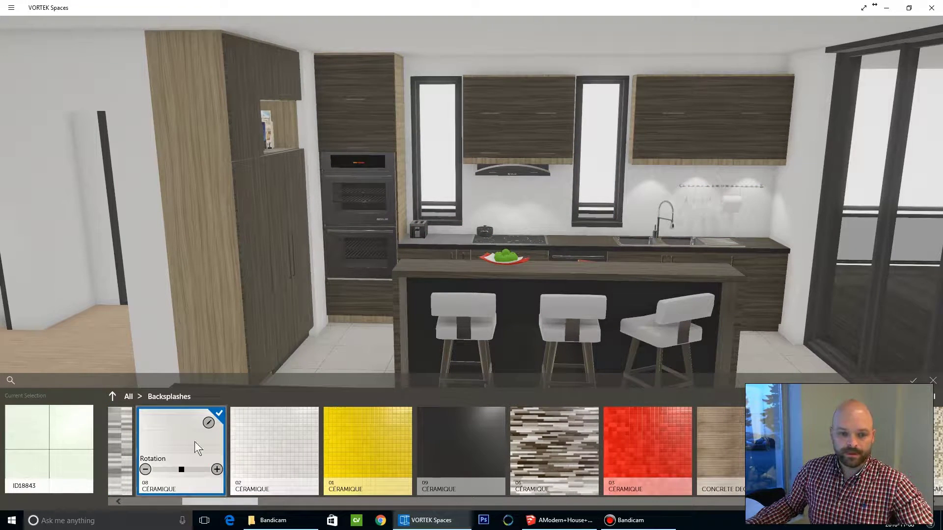
left_click(194, 442)
left_click(520, 302)
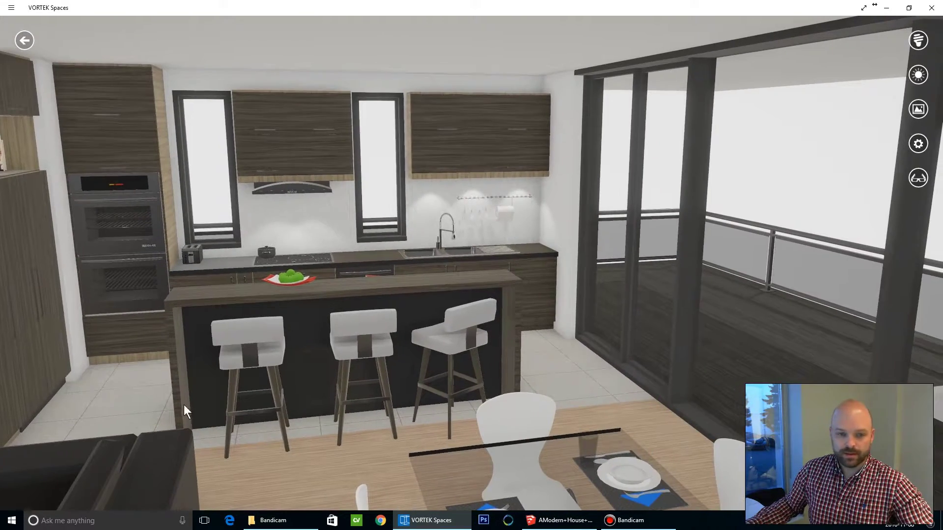
Give the kitchen floor the Flooring > Ceramic GENERIQUE BEIGE tile.
left_click(155, 396)
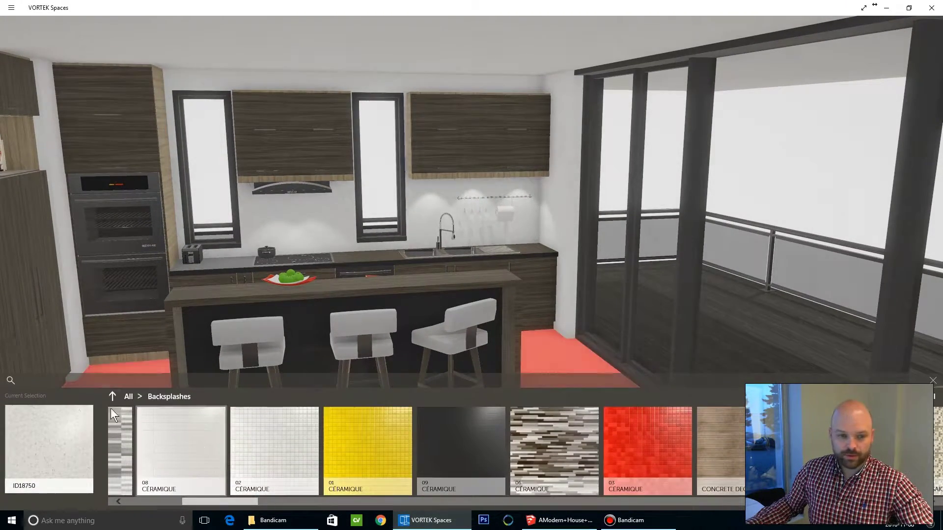
left_click(117, 397)
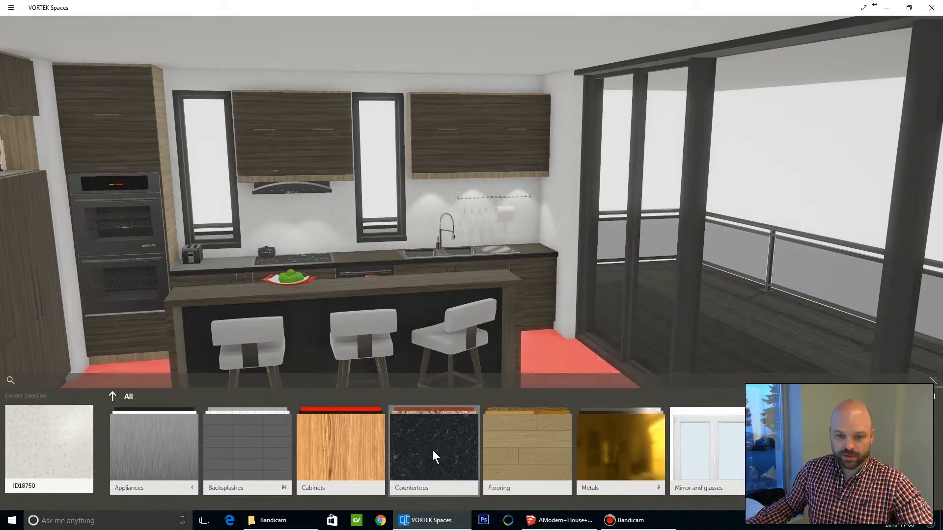
left_click(506, 454)
left_click(177, 457)
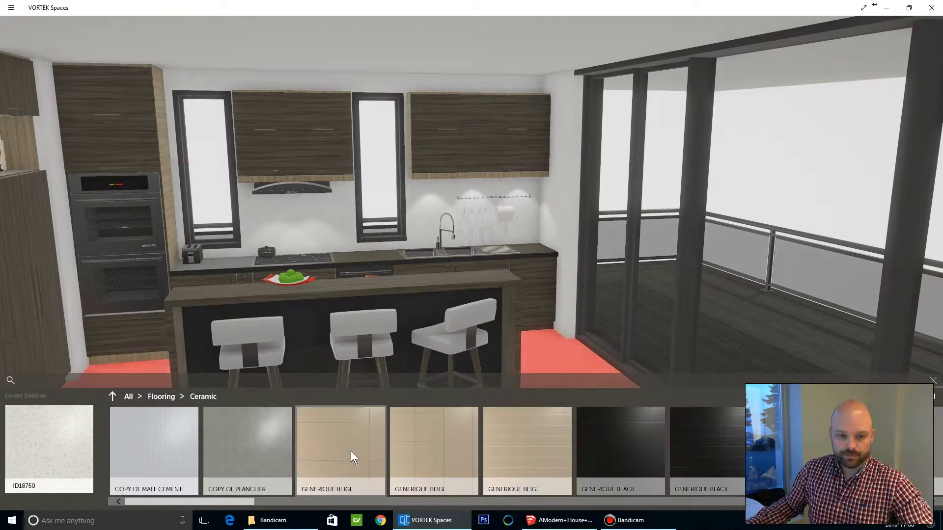
left_click(350, 451)
left_click(275, 333)
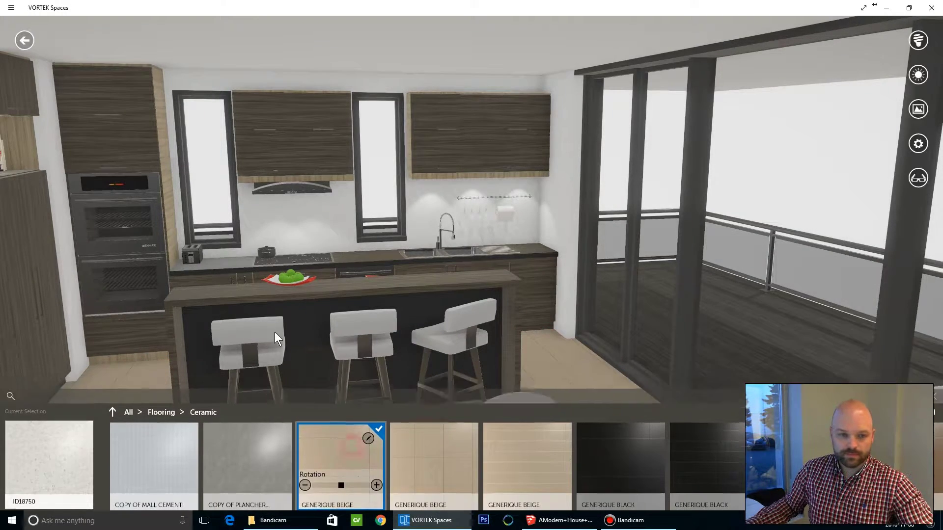
Apply Flooring > Wood 15 PARQUET to the living-area floor, rotated 90 degrees.
left_click_drag(277, 331, 456, 216)
left_click(446, 378)
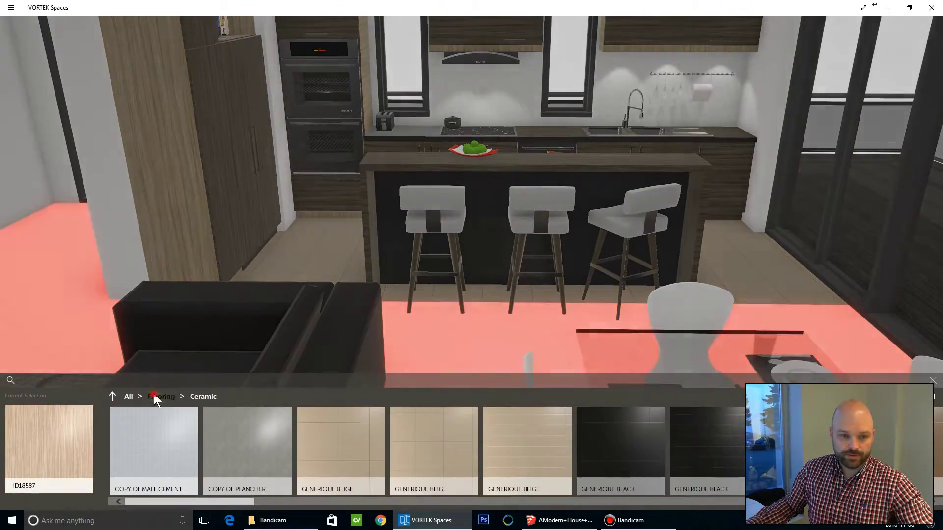
left_click(157, 397)
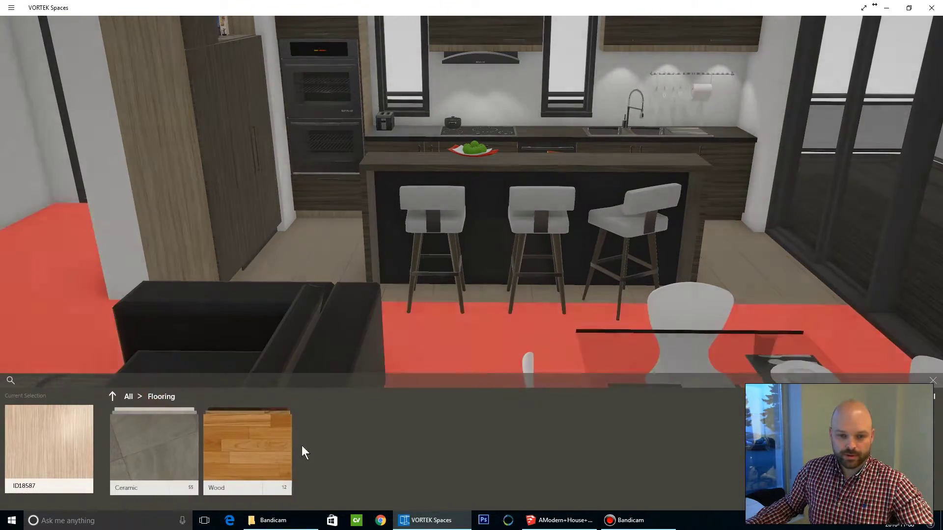
left_click(278, 447)
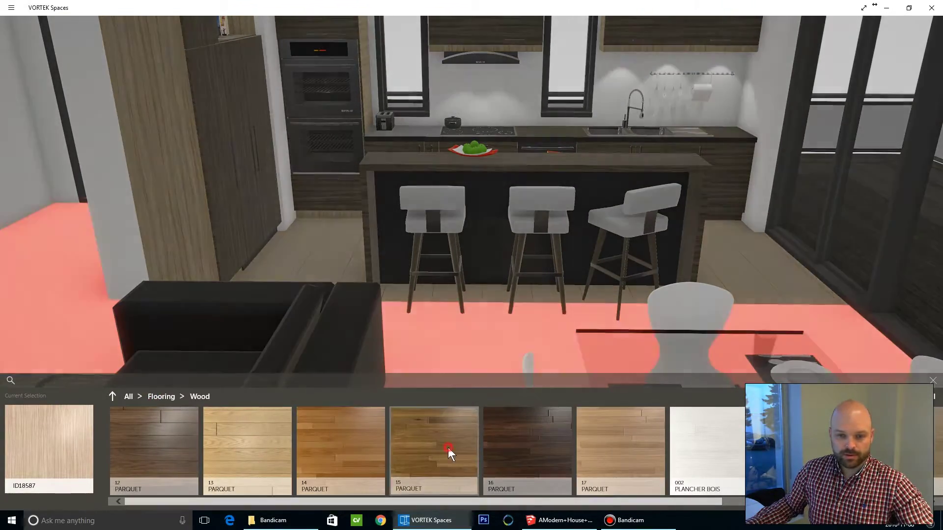
left_click(447, 449)
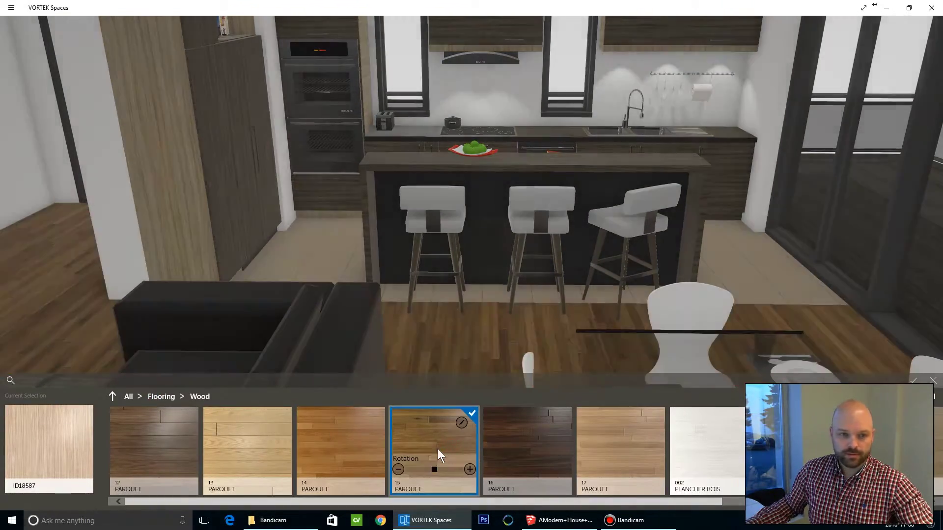
left_click_drag(437, 468, 478, 464)
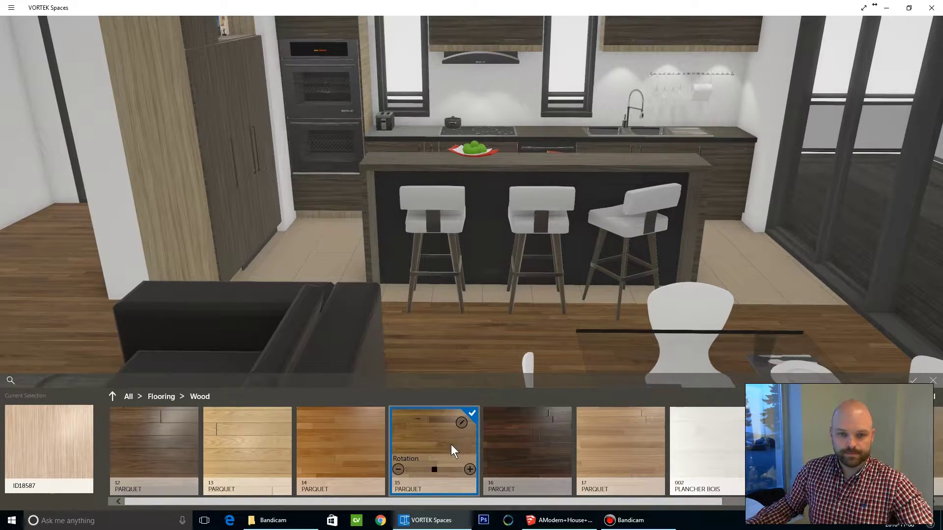
double_click(439, 434)
left_click_drag(380, 224, 624, 326)
Walk the camera from the living room to a centred close-up of the kitchen cabinets and select them.
left_click_drag(510, 300, 486, 286)
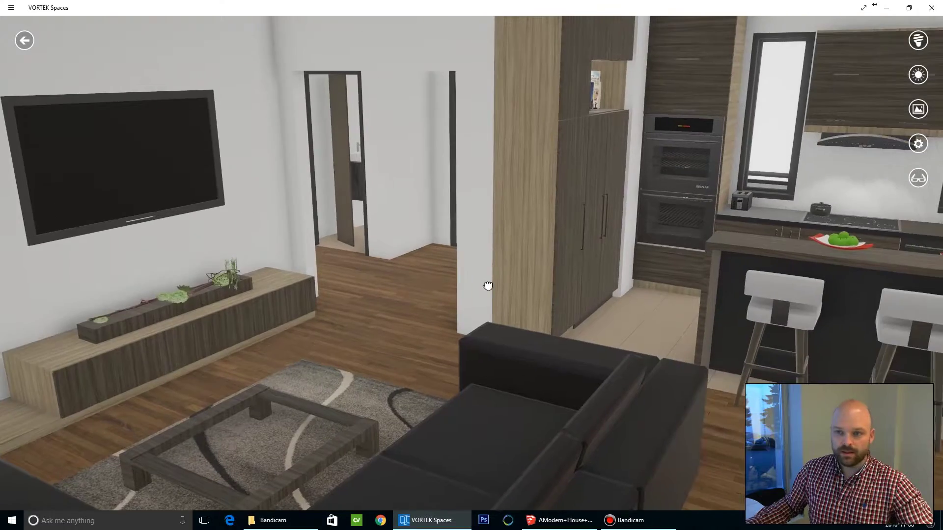
left_click_drag(576, 257, 350, 301)
scroll(349, 300, "down", 3)
scroll(369, 297, "up", 2)
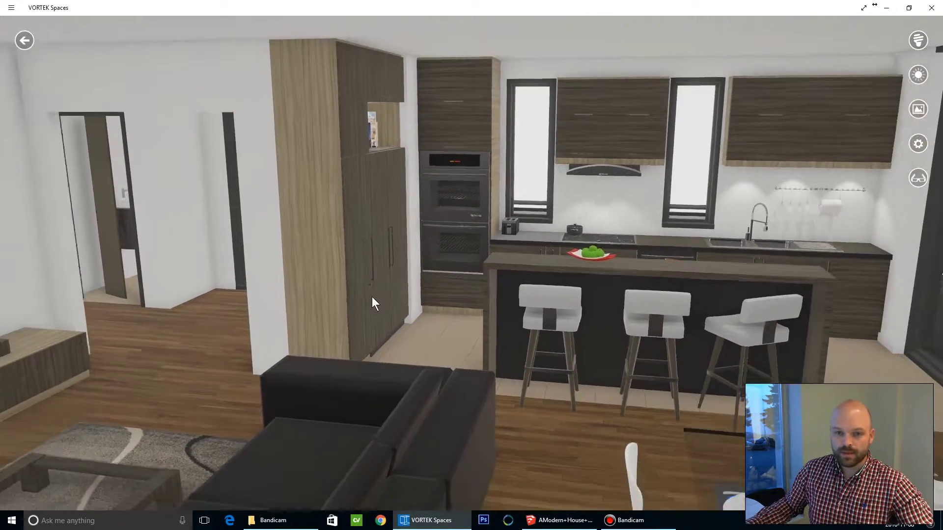
scroll(388, 292, "down", 3)
scroll(466, 285, "up", 5)
left_click_drag(560, 270, 426, 300)
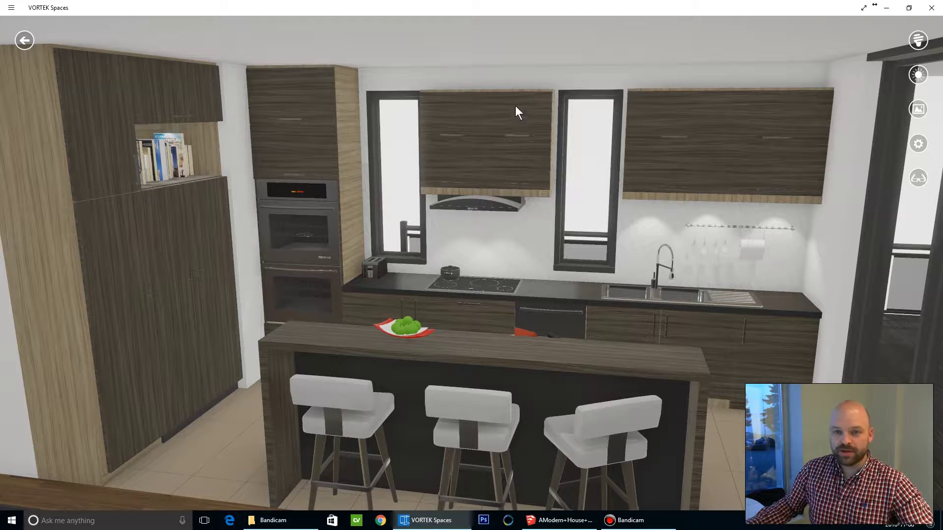
left_click(453, 123)
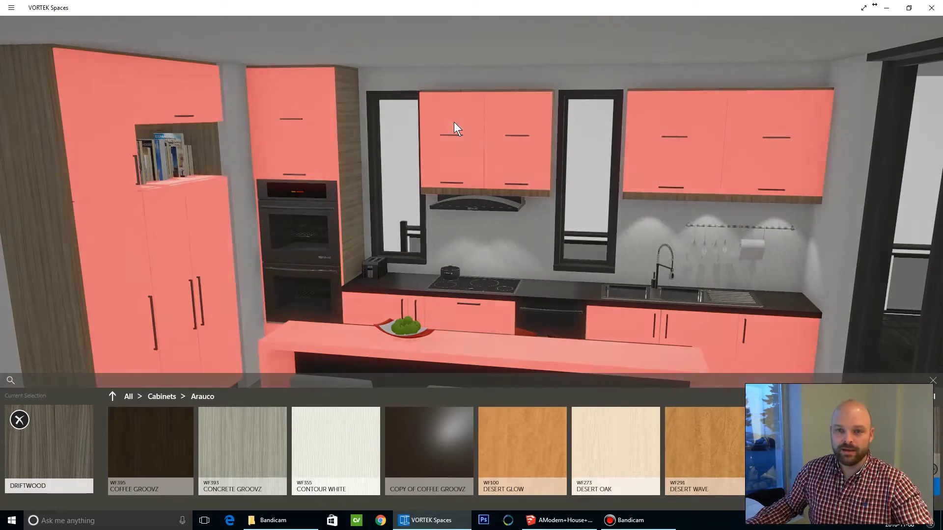
Select all four doors of the upper cabinet above the range hood.
left_click(454, 123)
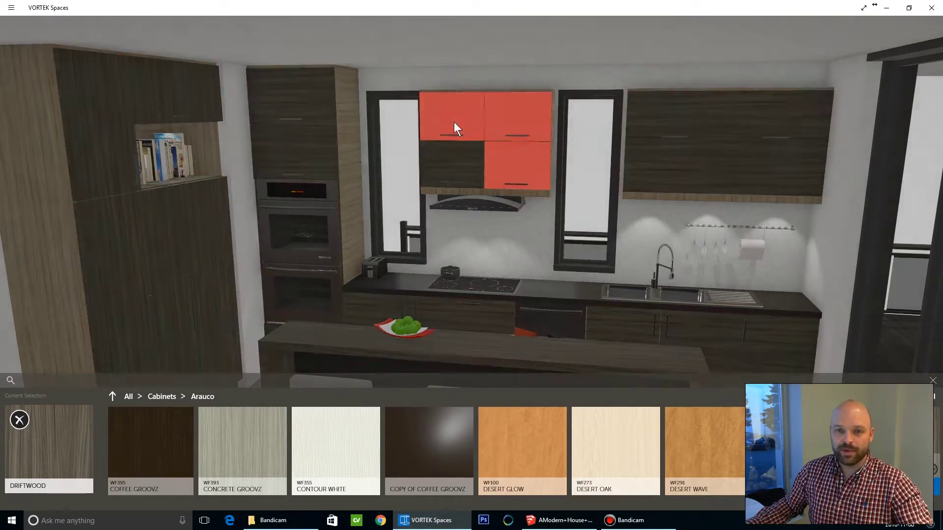
left_click(453, 126)
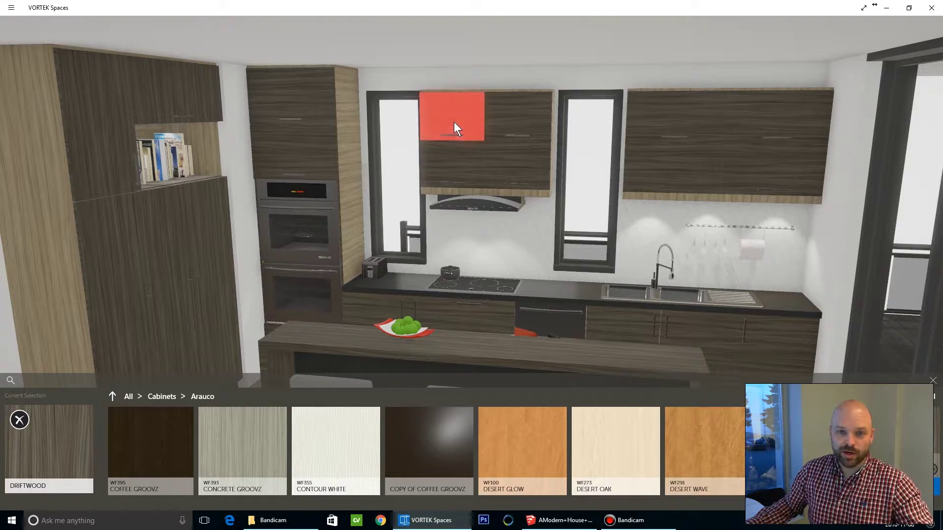
left_click(449, 155, "ctrl")
left_click(505, 161, "ctrl")
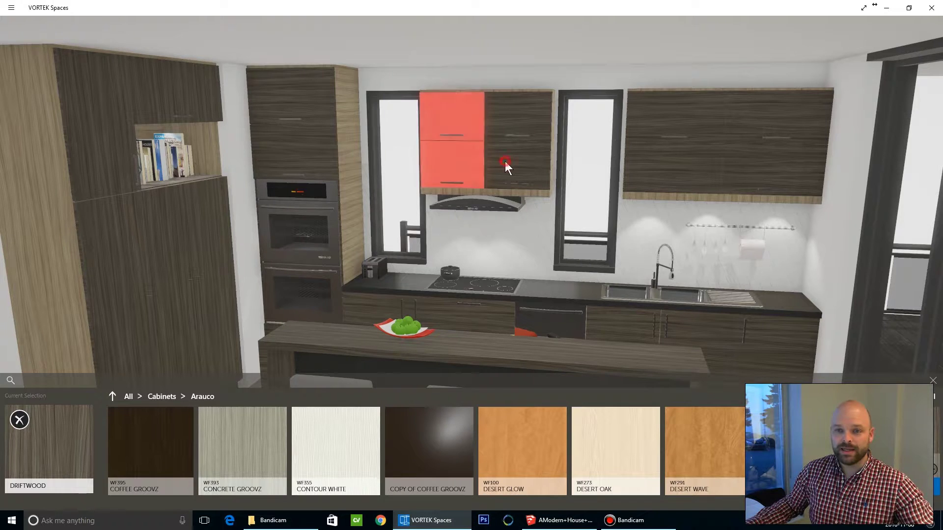
left_click(505, 109, "ctrl")
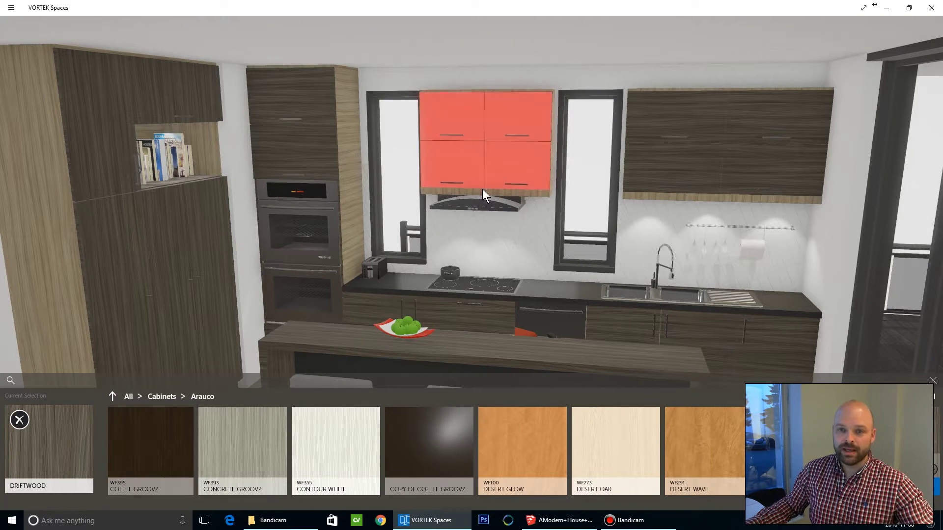
After trying MERAPI, apply Arauco LOFT RECLAMATION MAPLE (WF421) to the four doors.
scroll(549, 459, "down", 10)
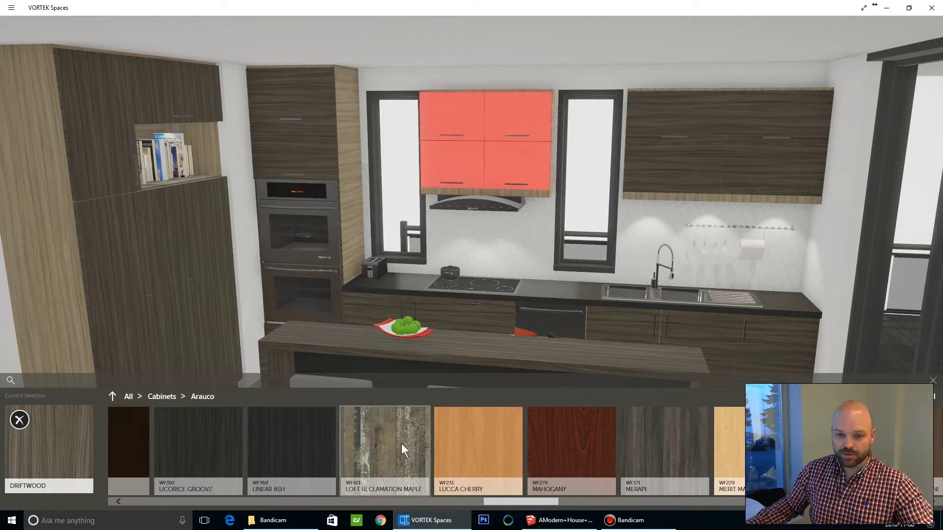
left_click(657, 444)
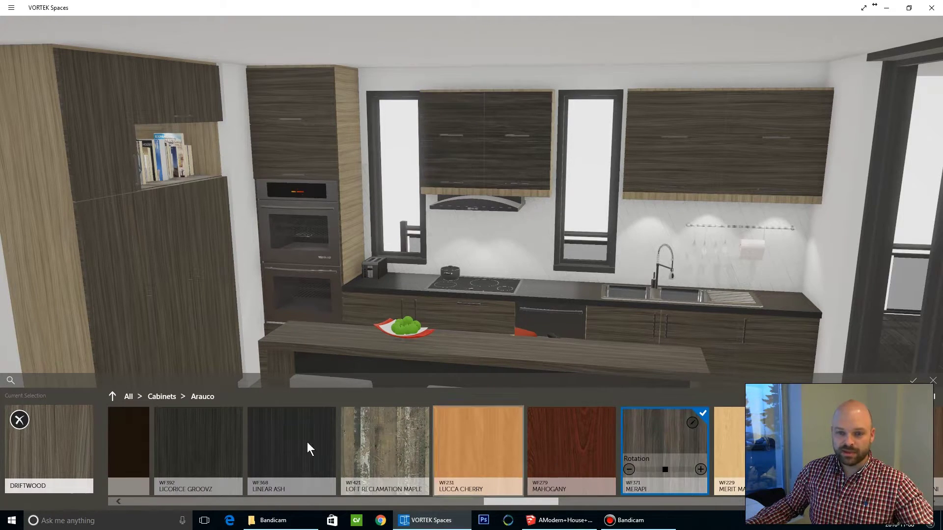
left_click(381, 447)
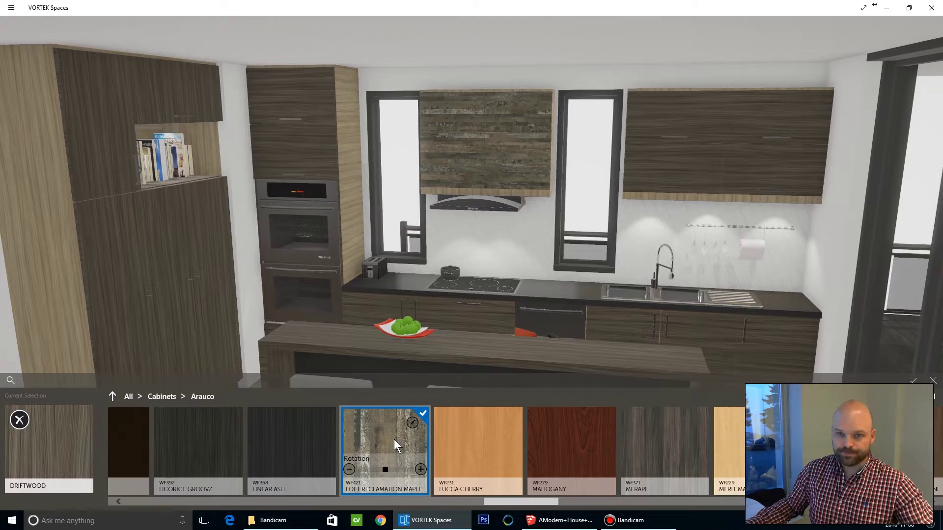
left_click(394, 439)
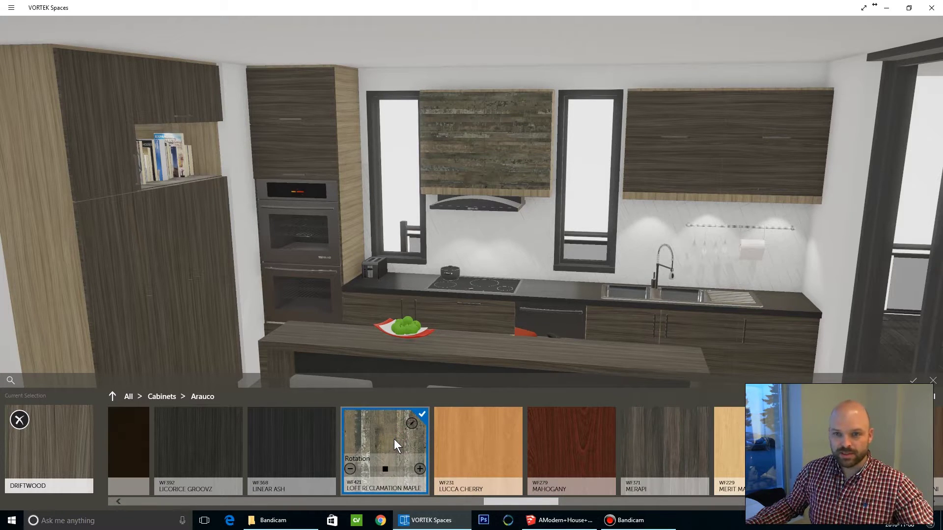
left_click_drag(369, 225, 423, 237)
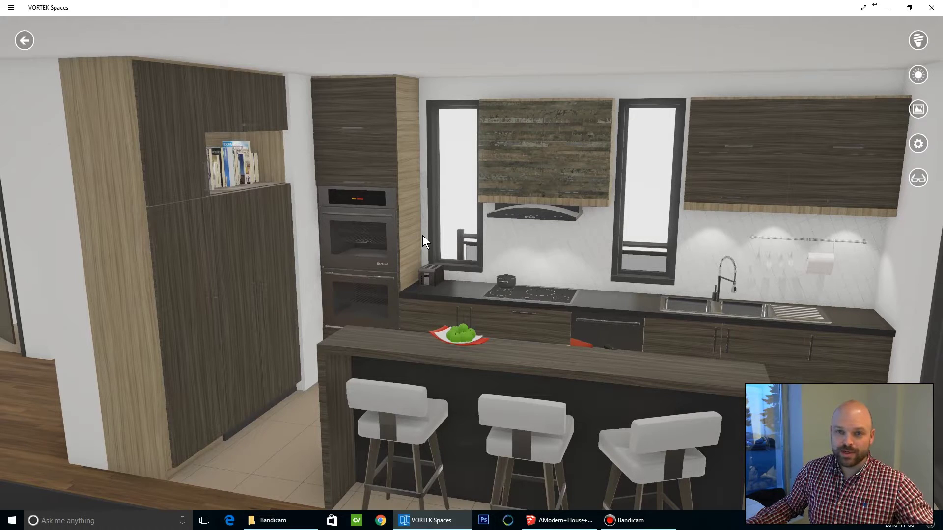
Select the reclaimed-wood upper cabinet and add the Driftwood tall-cabinet panels to the multiple selection.
left_click(510, 134)
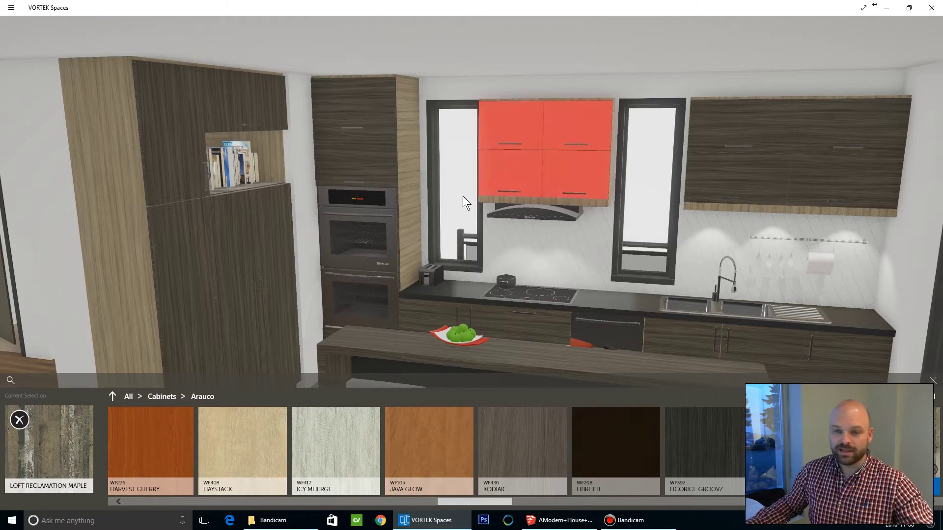
left_click(353, 105, "ctrl")
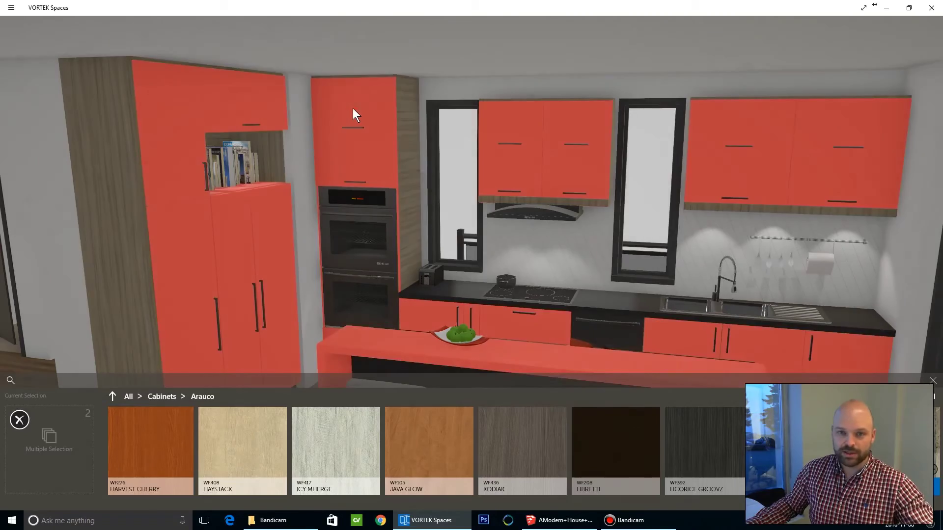
left_click(352, 110)
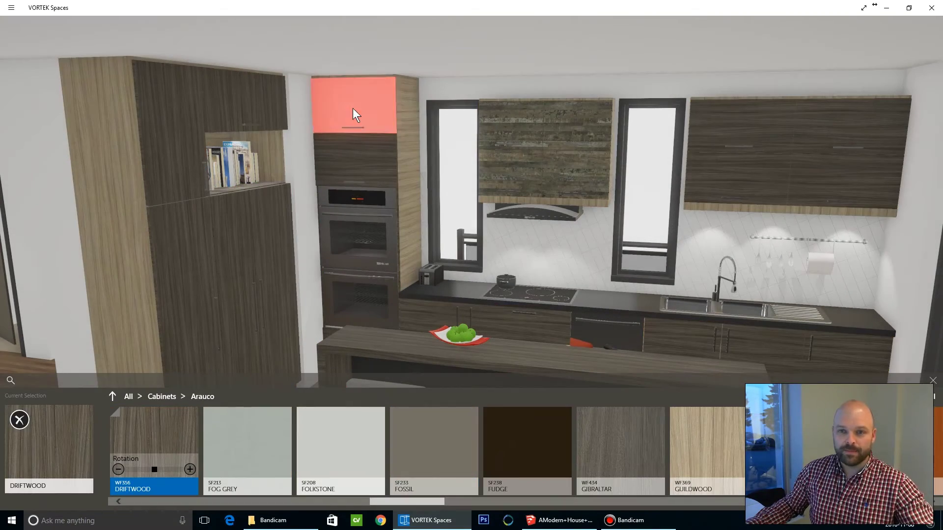
left_click(341, 159, "ctrl")
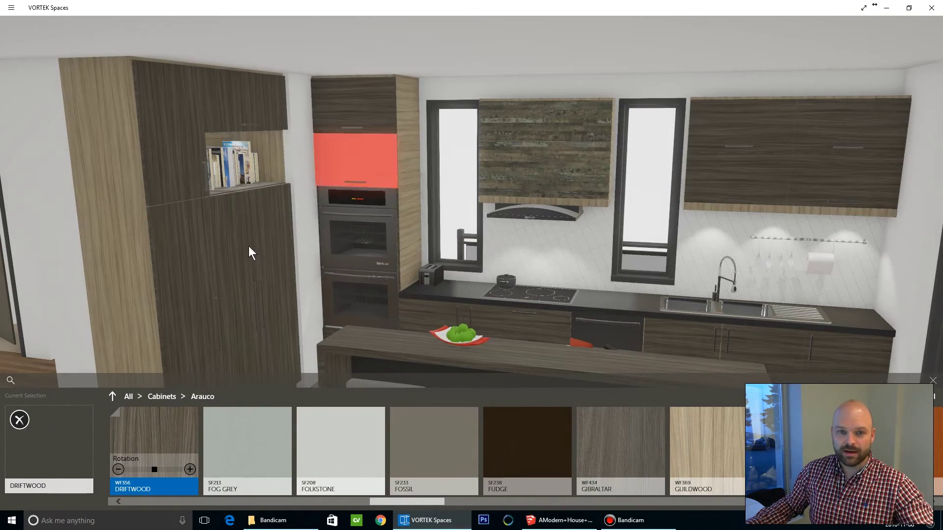